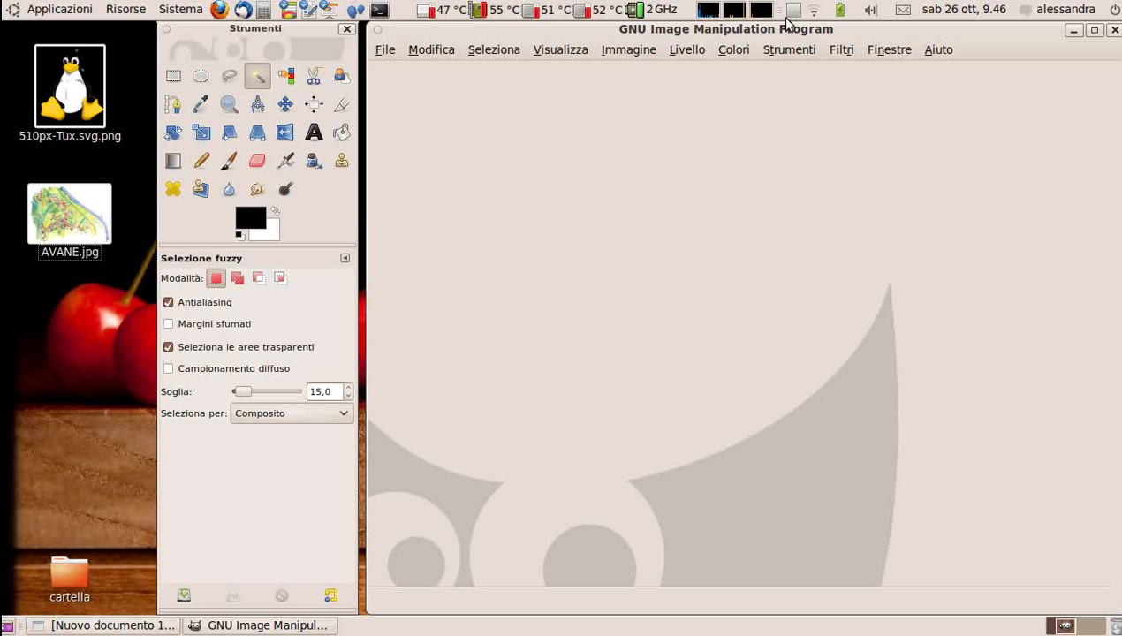
# Open AVANE.jpg and create a new 2261×1615 image filled with transparency.
pyautogui.moveTo(50, 184); pyautogui.dragTo(626, 237)
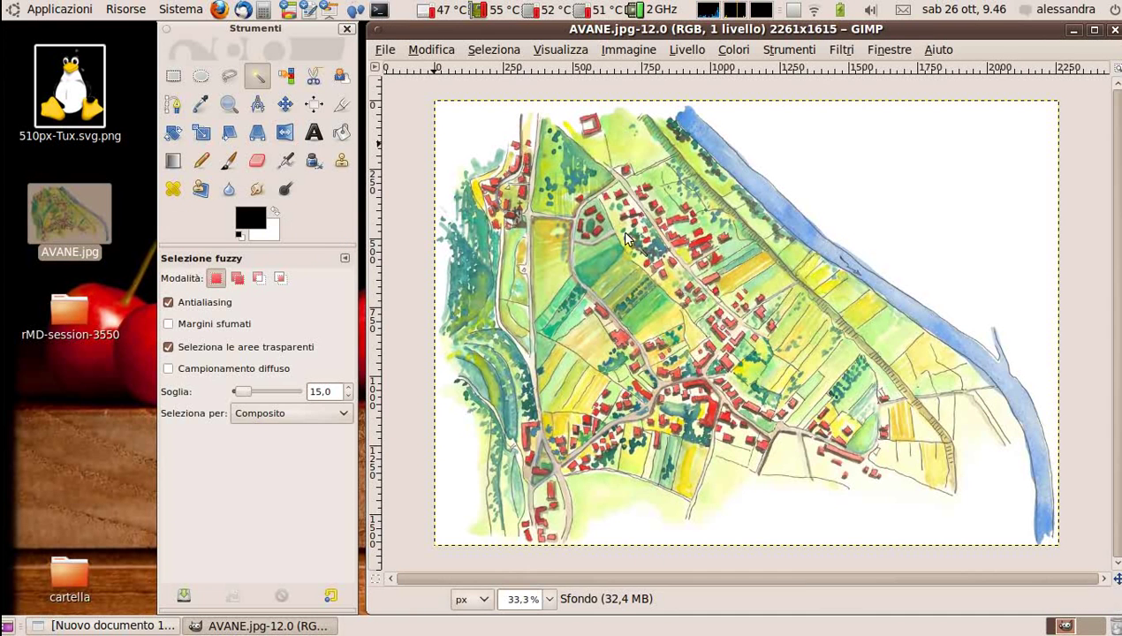
pyautogui.click(385, 50)
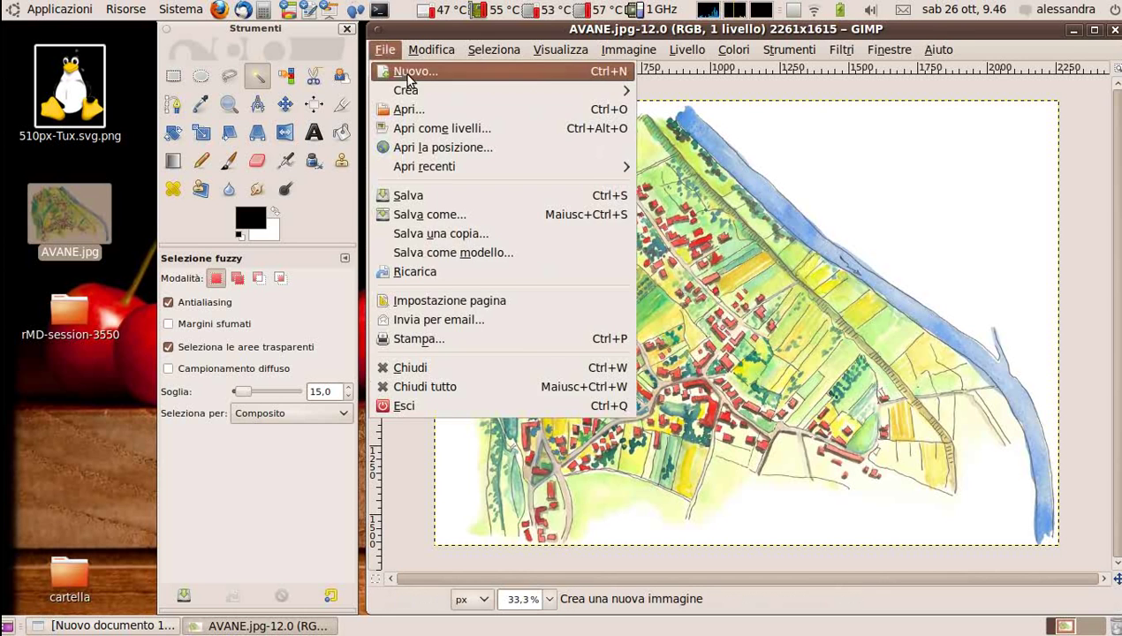
pyautogui.click(409, 73)
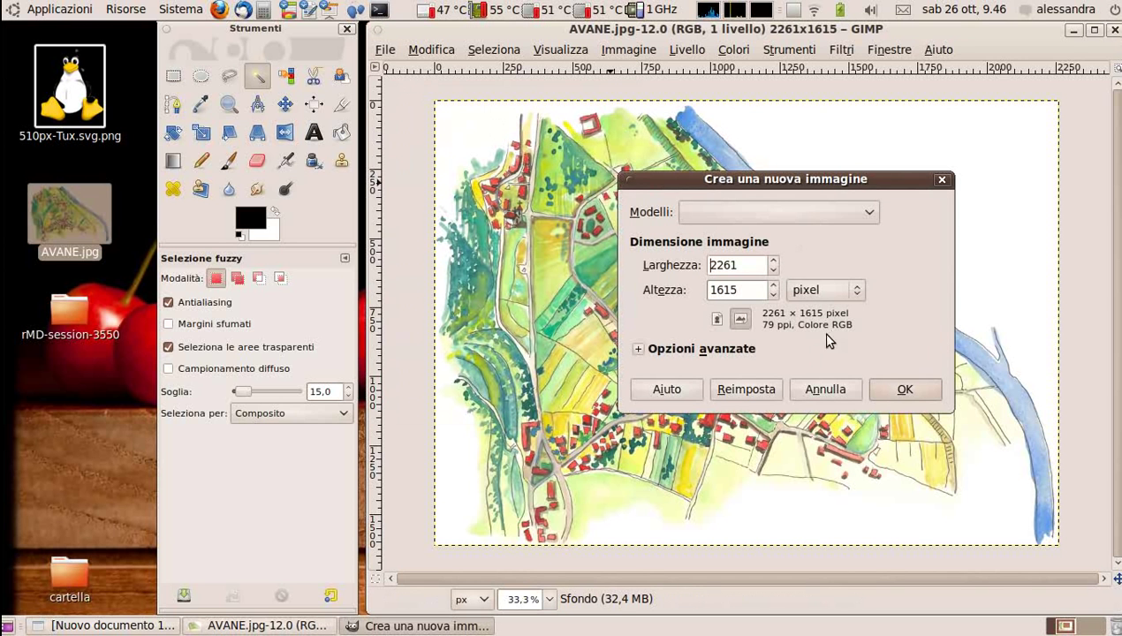
pyautogui.click(750, 354)
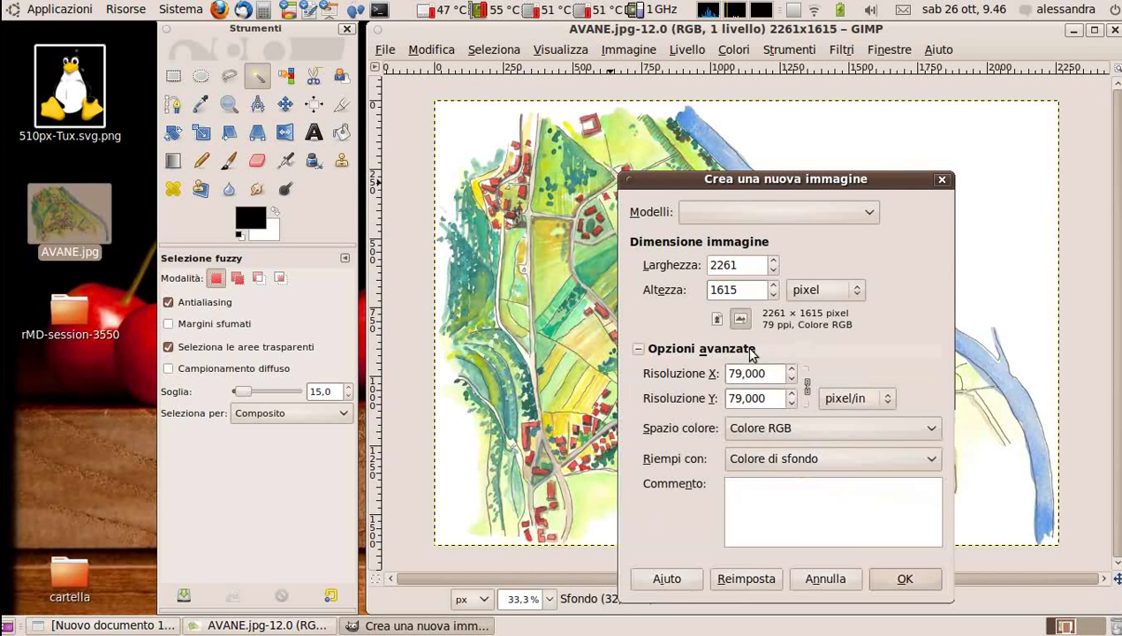
pyautogui.click(934, 460)
pyautogui.click(877, 509)
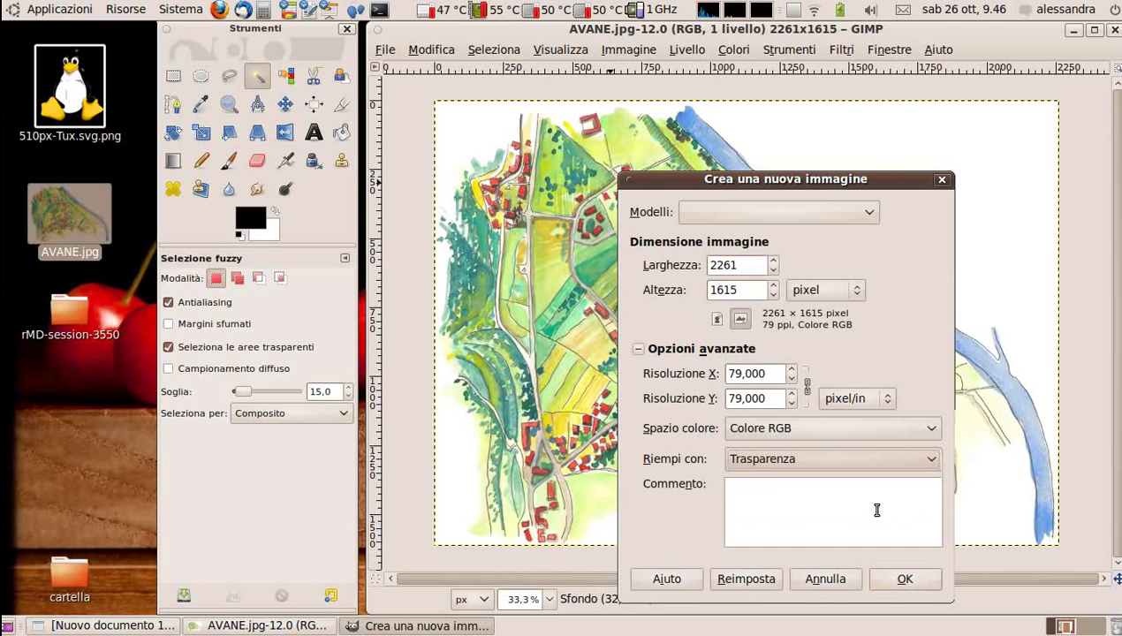
pyautogui.click(935, 586)
# Rectangle-select the entire AVANE map, copy it, and paste it into the transparent image.
pyautogui.moveTo(260, 28); pyautogui.dragTo(101, 392)
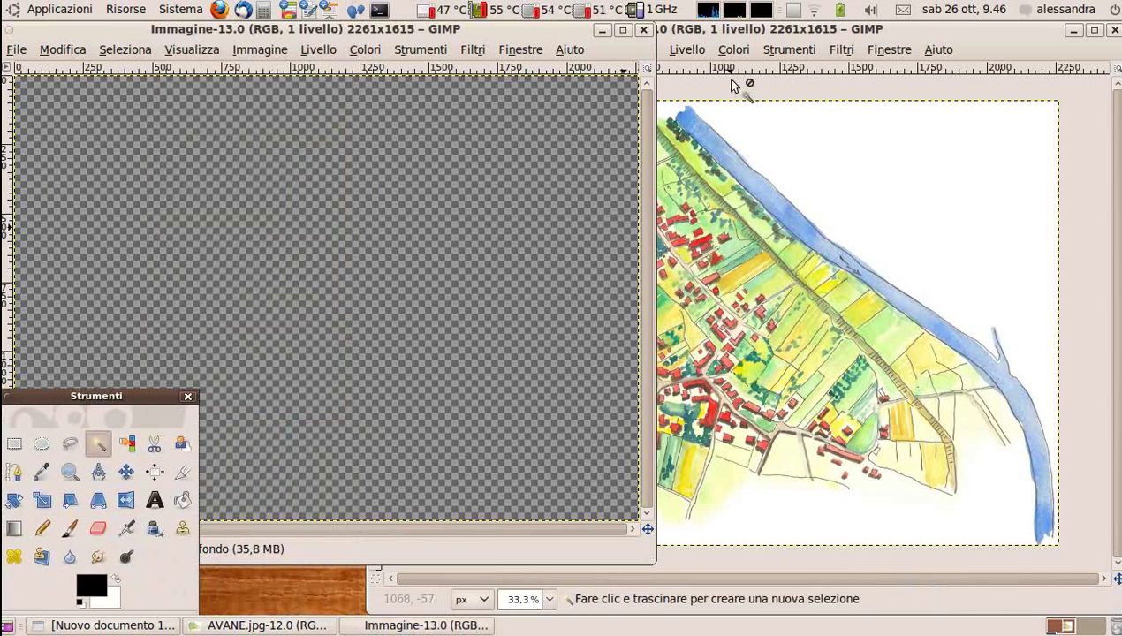
pyautogui.click(730, 33)
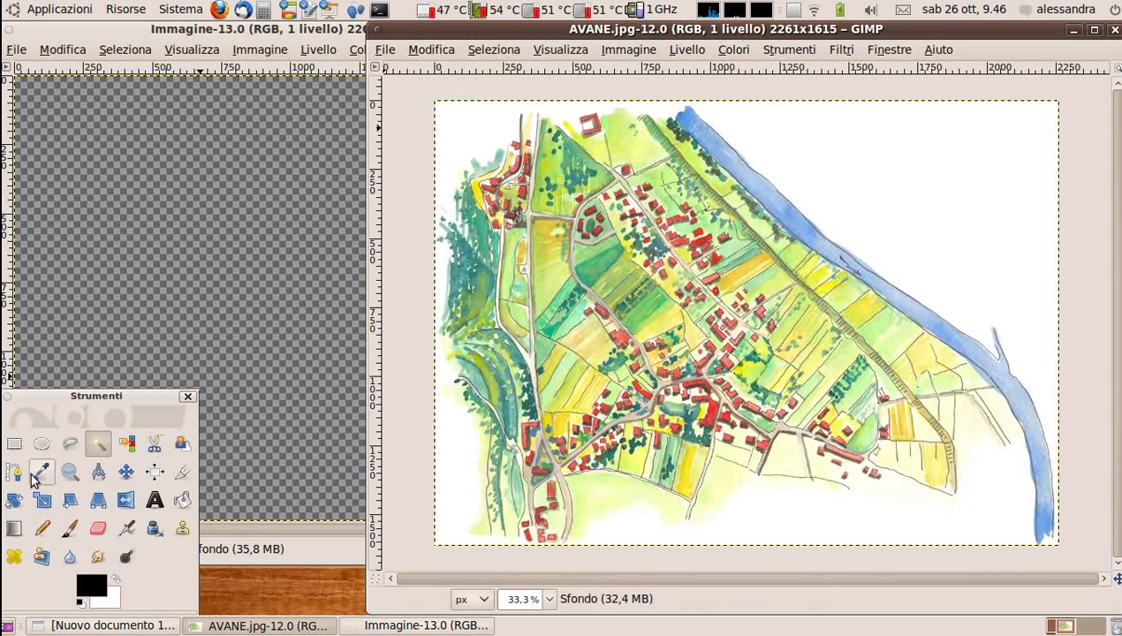
pyautogui.click(14, 444)
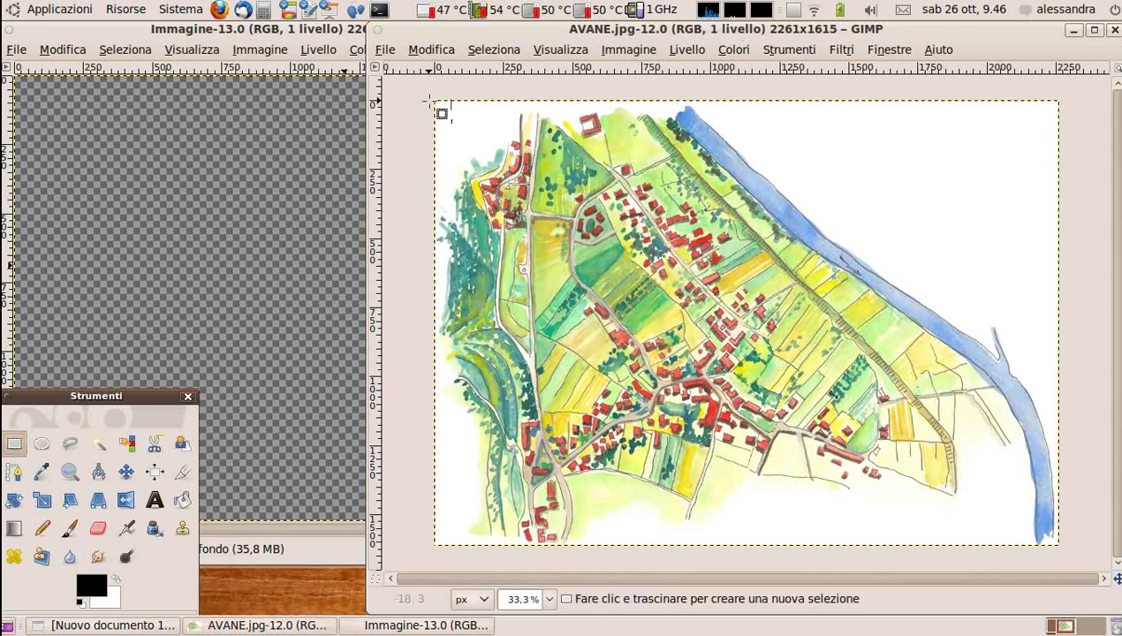
pyautogui.moveTo(433, 100)
pyautogui.mouseDown()
pyautogui.moveTo(1103, 579)
pyautogui.moveTo(1058, 555)
pyautogui.mouseUp()
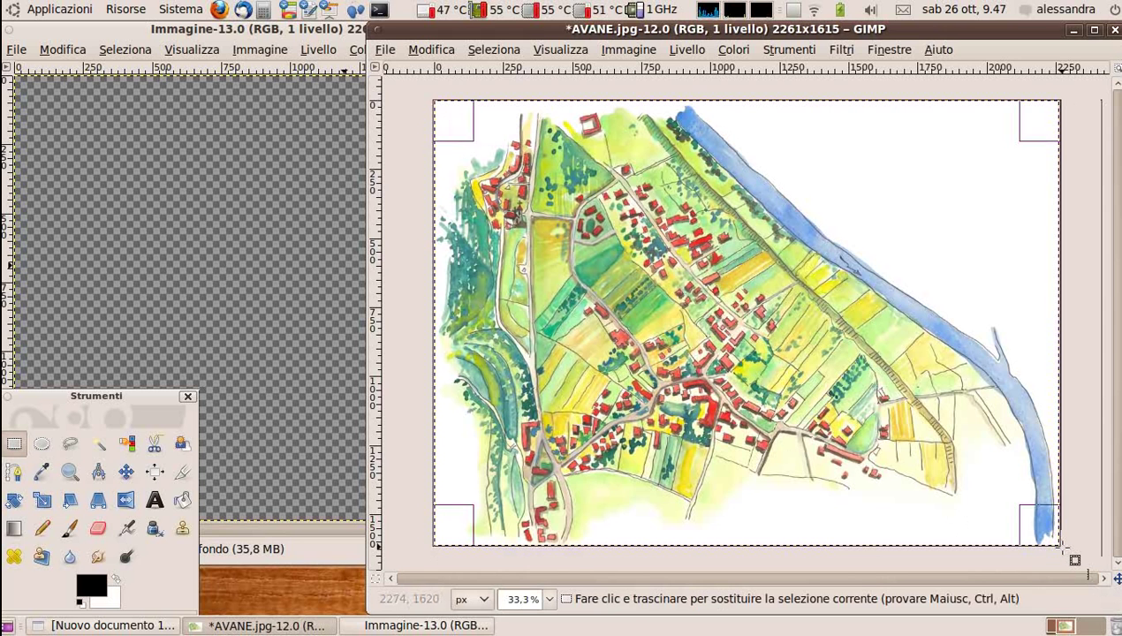
pyautogui.hotkey('ctrl', 'c')
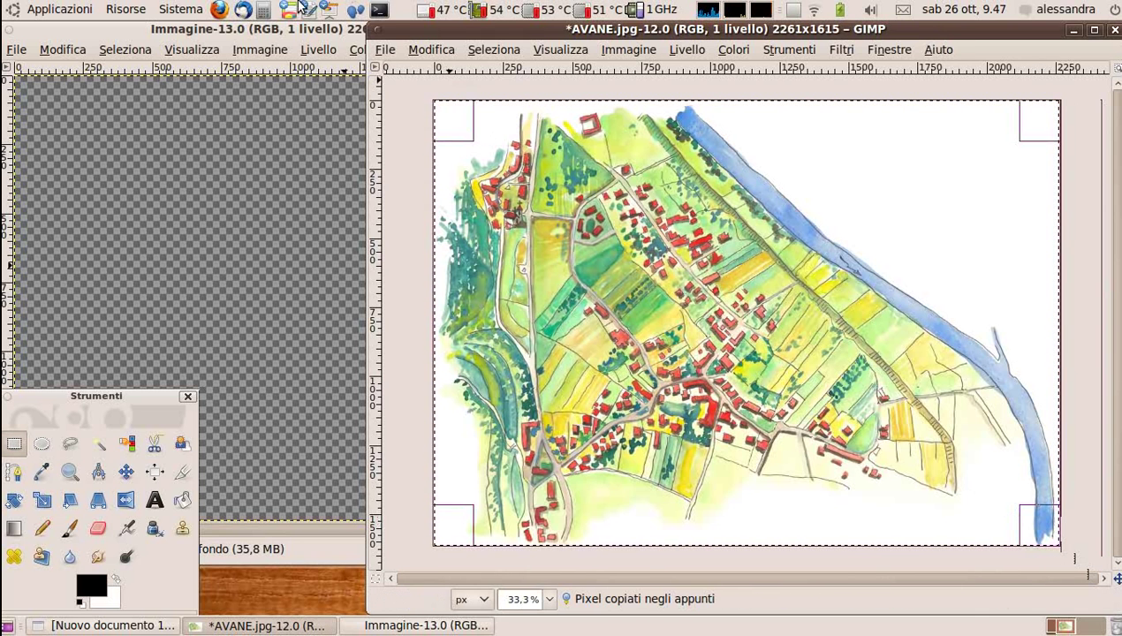
pyautogui.click(298, 33)
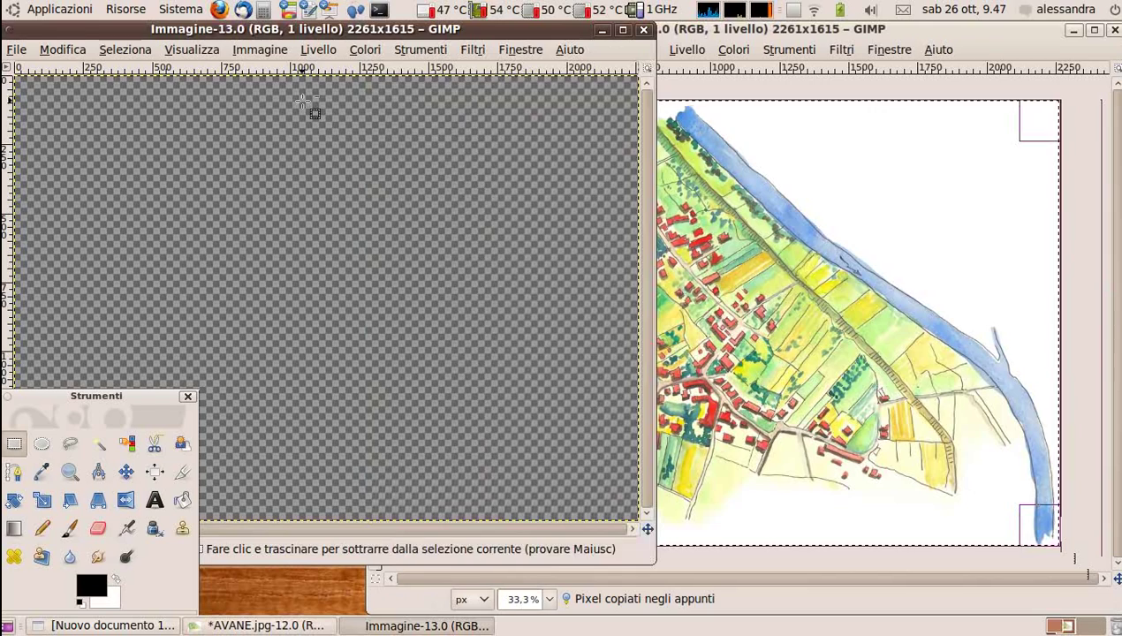
pyautogui.hotkey('ctrl', 'v')
# Maximize the image window and anchor the pasted map as a layer, with Fuzzy Select active.
pyautogui.moveTo(444, 30); pyautogui.dragTo(669, 32)
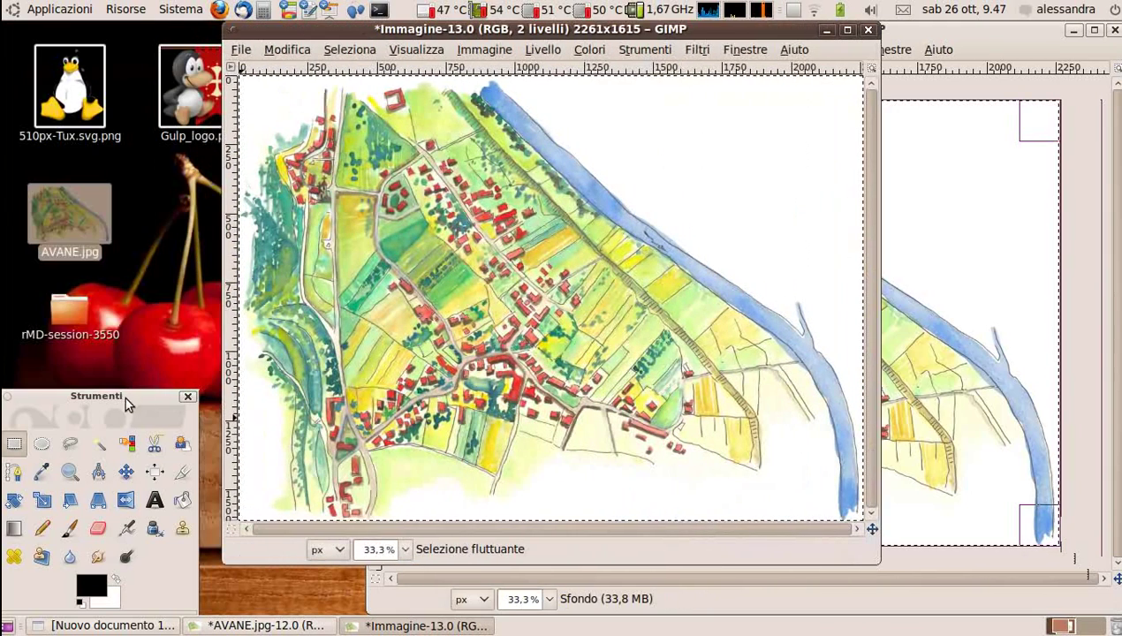
pyautogui.moveTo(126, 399)
pyautogui.mouseDown()
pyautogui.moveTo(144, 245)
pyautogui.moveTo(140, 97)
pyautogui.mouseUp()
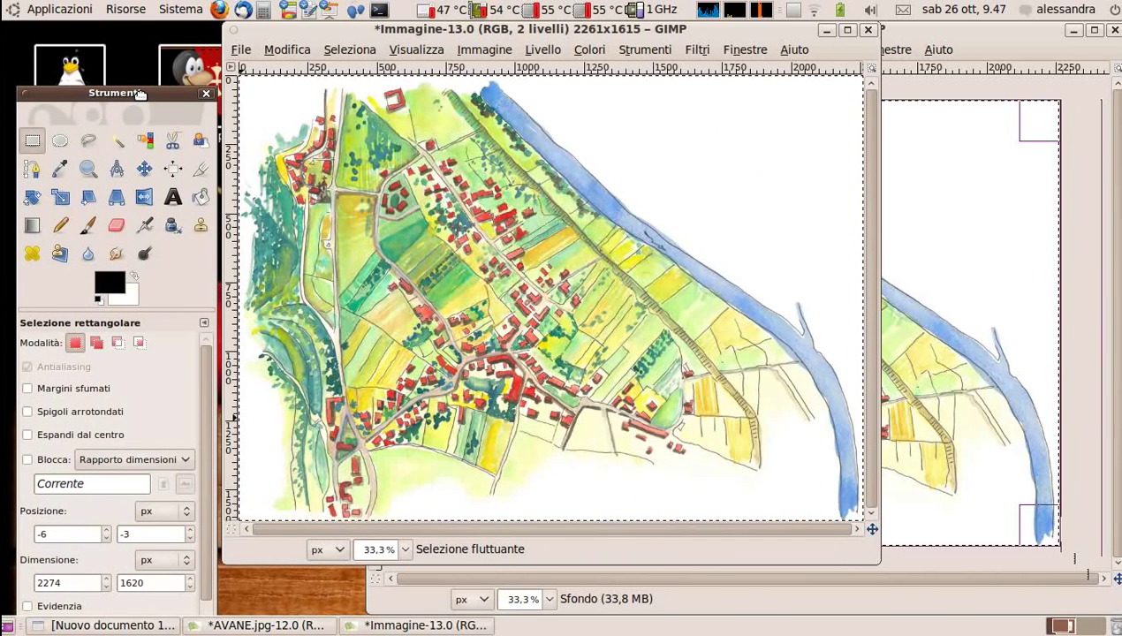
pyautogui.click(115, 142)
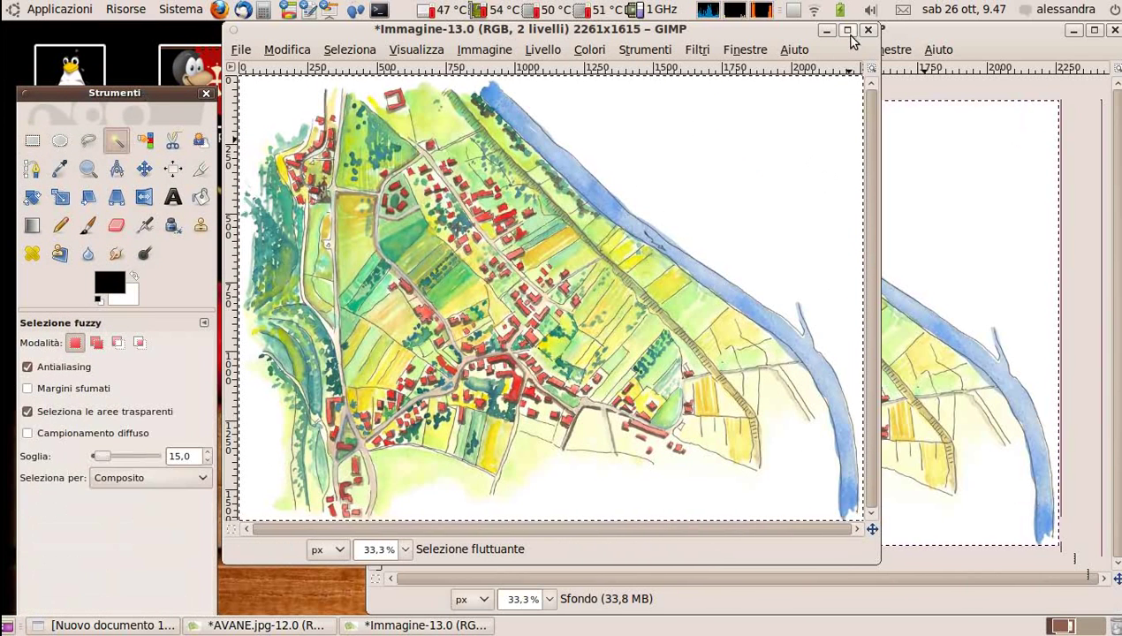
pyautogui.click(846, 30)
pyautogui.click(924, 152)
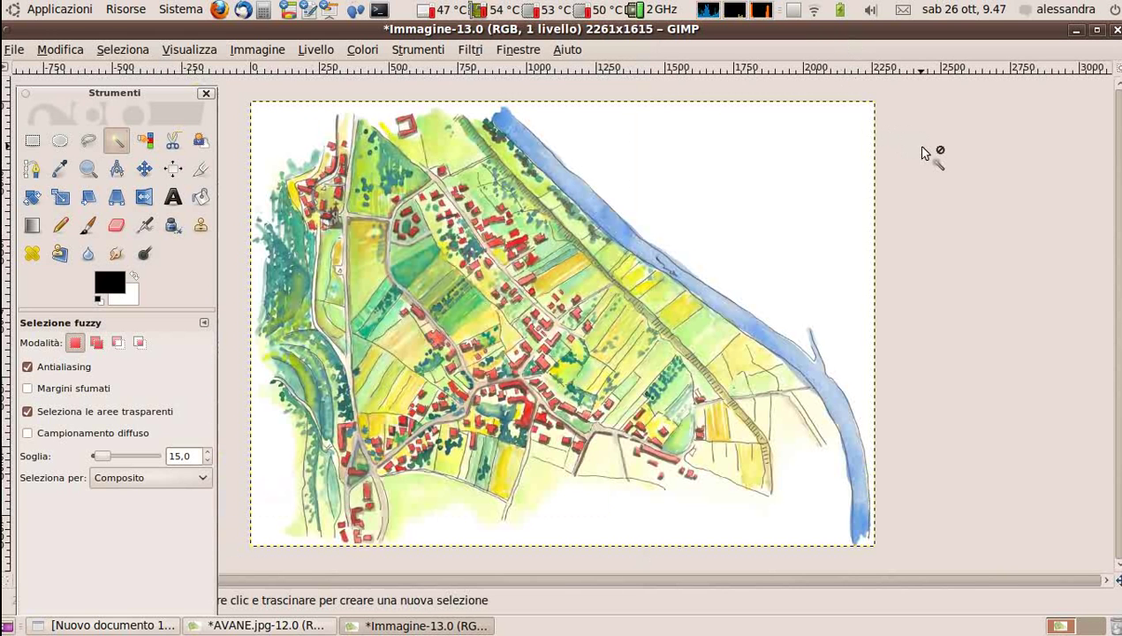
# Delete the white areas around and below the map to transparency.
pyautogui.click(743, 198)
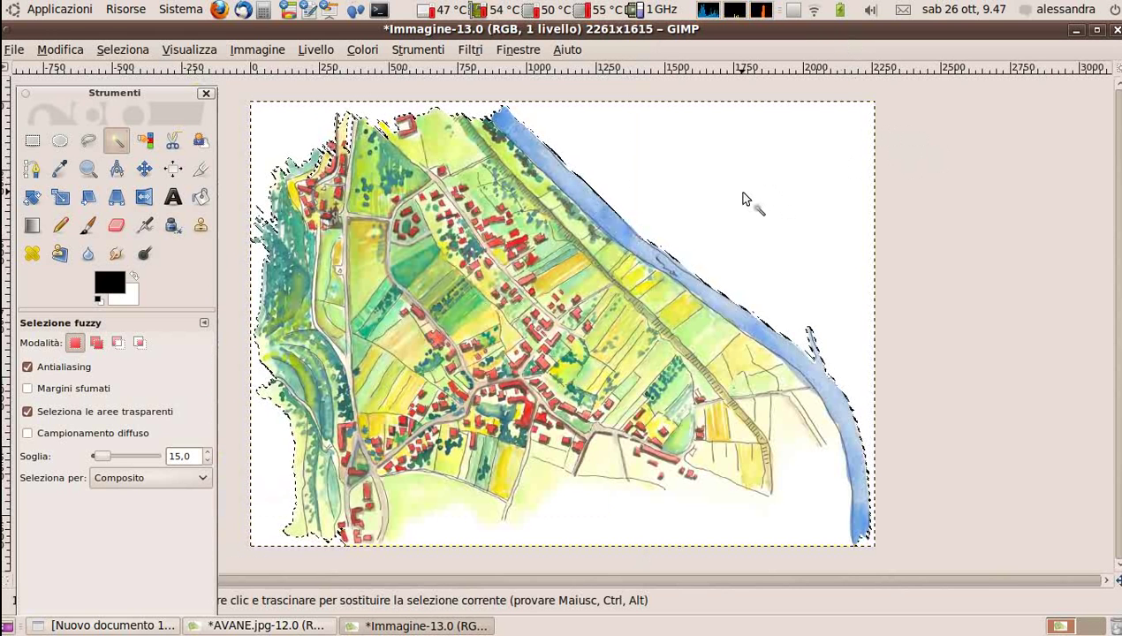
pyautogui.press('Delete')
pyautogui.click(629, 523)
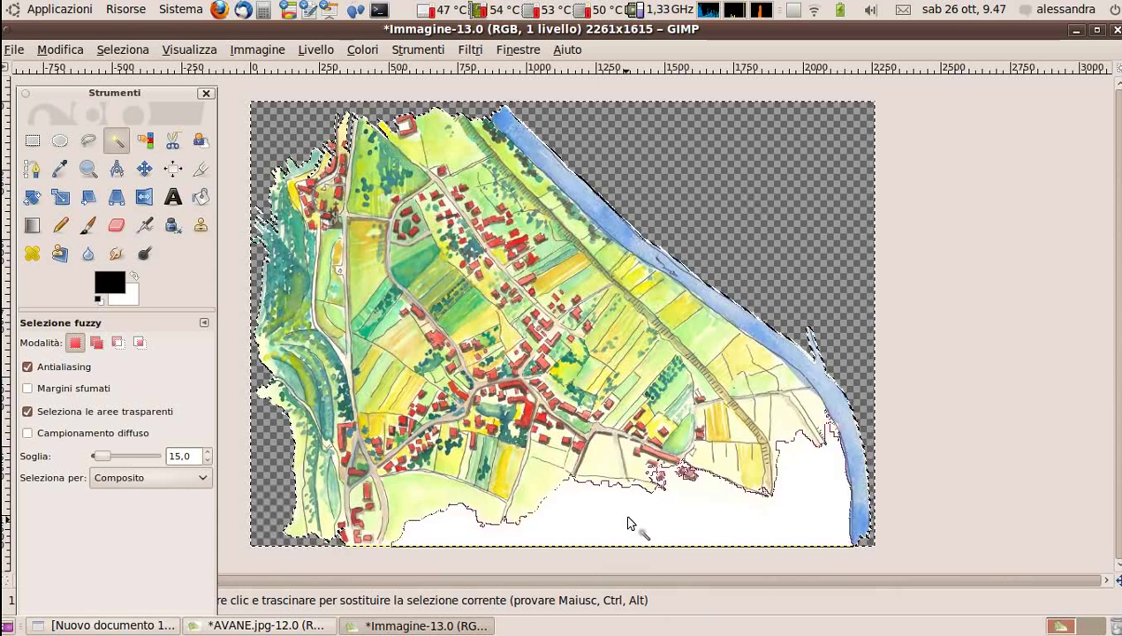
pyautogui.press('Delete')
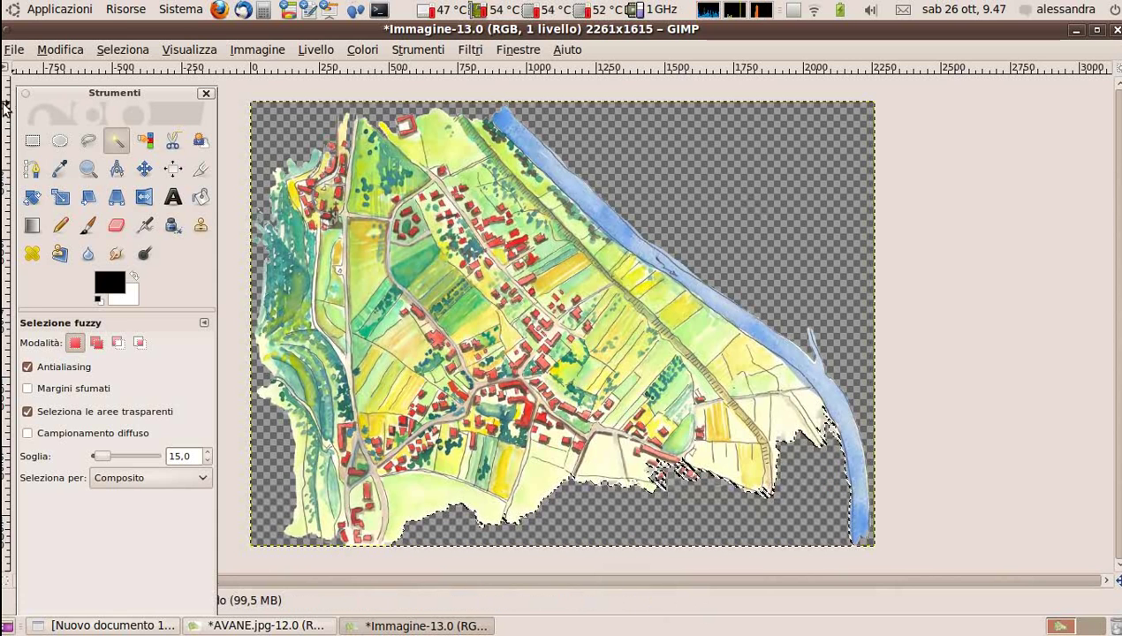
pyautogui.click(16, 51)
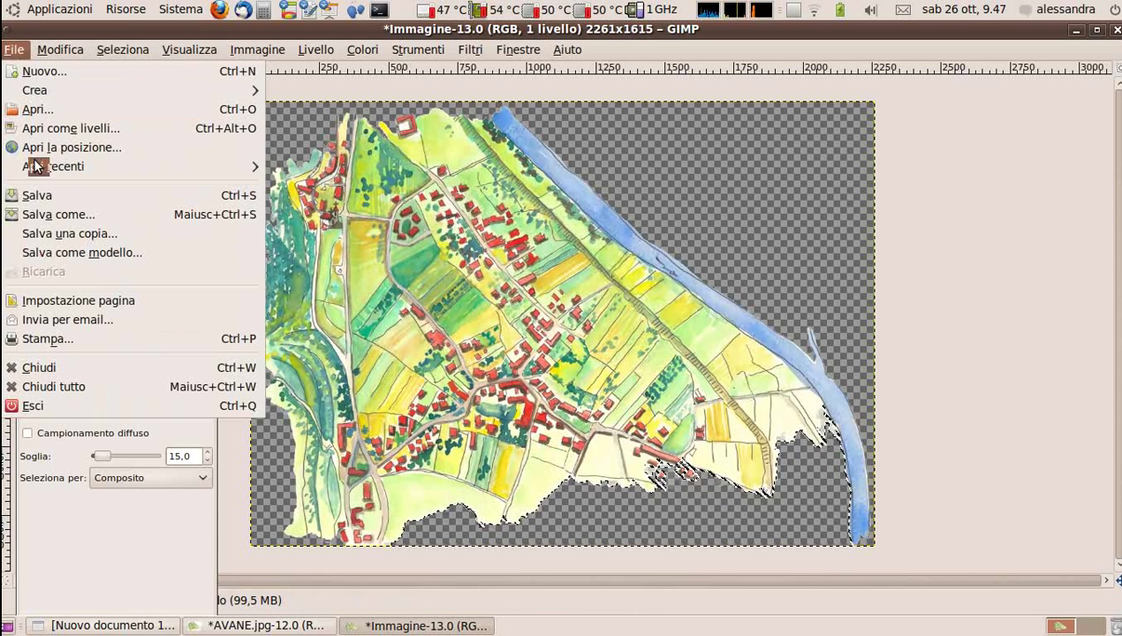
# Save the image as avane_tras.png in Scrivania with default PNG options, then close it.
pyautogui.click(40, 216)
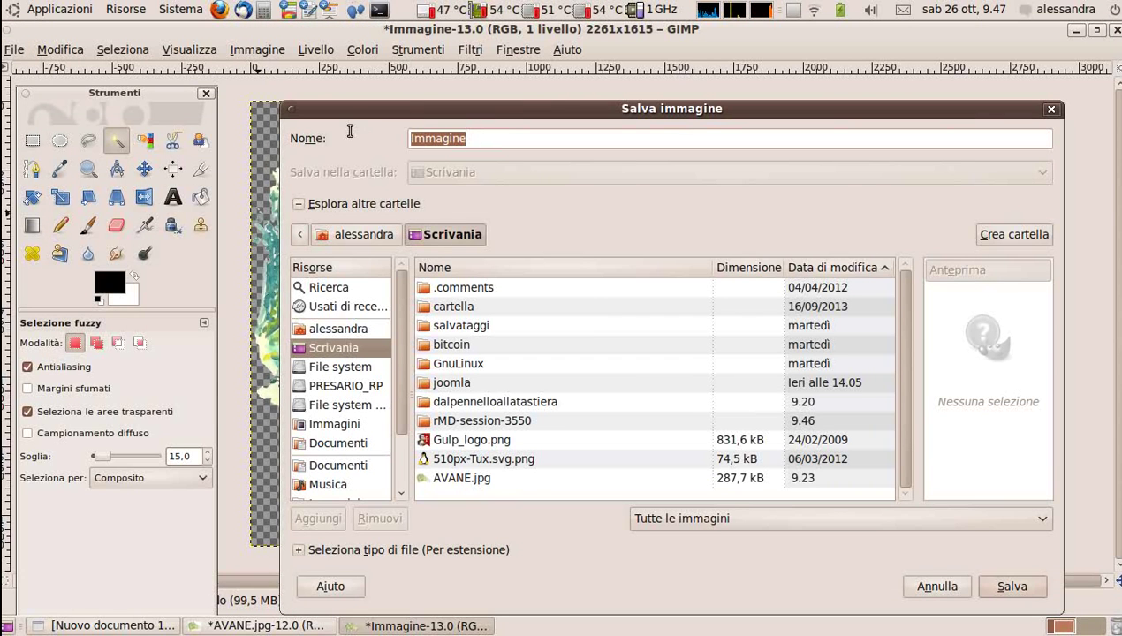
pyautogui.write('avane_tras.png')
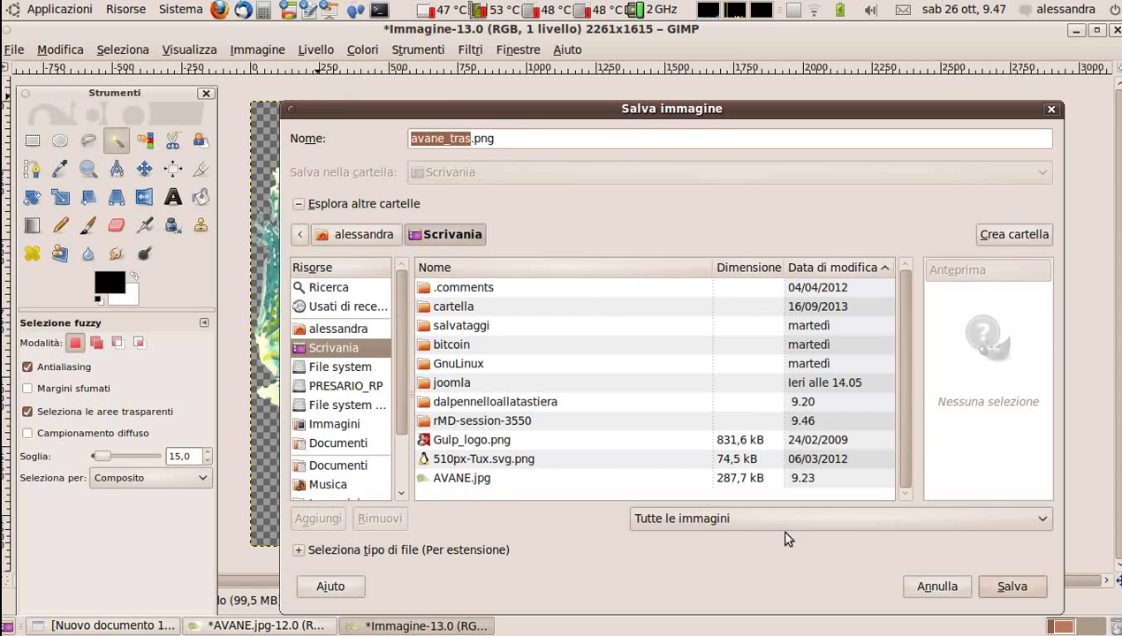
pyautogui.click(1009, 589)
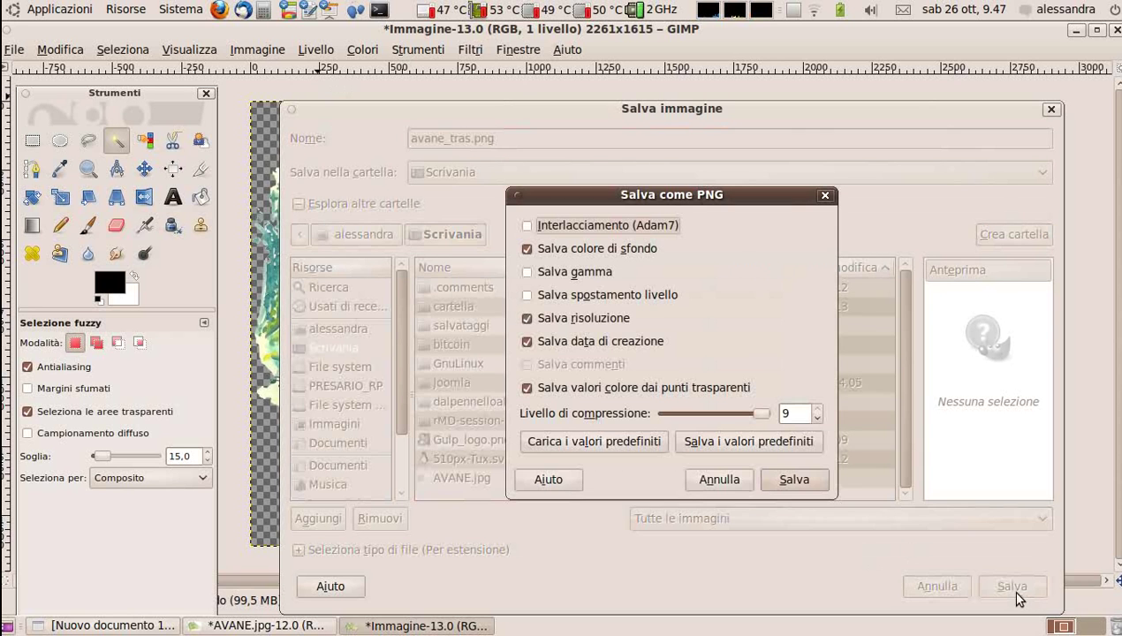
pyautogui.click(801, 489)
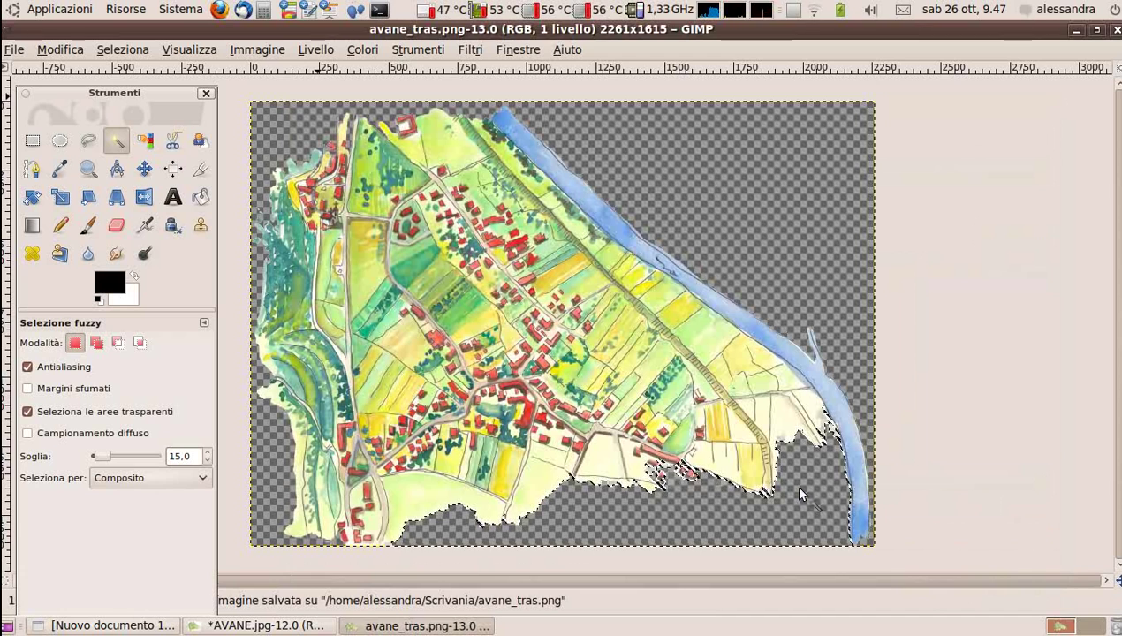
pyautogui.click(1115, 30)
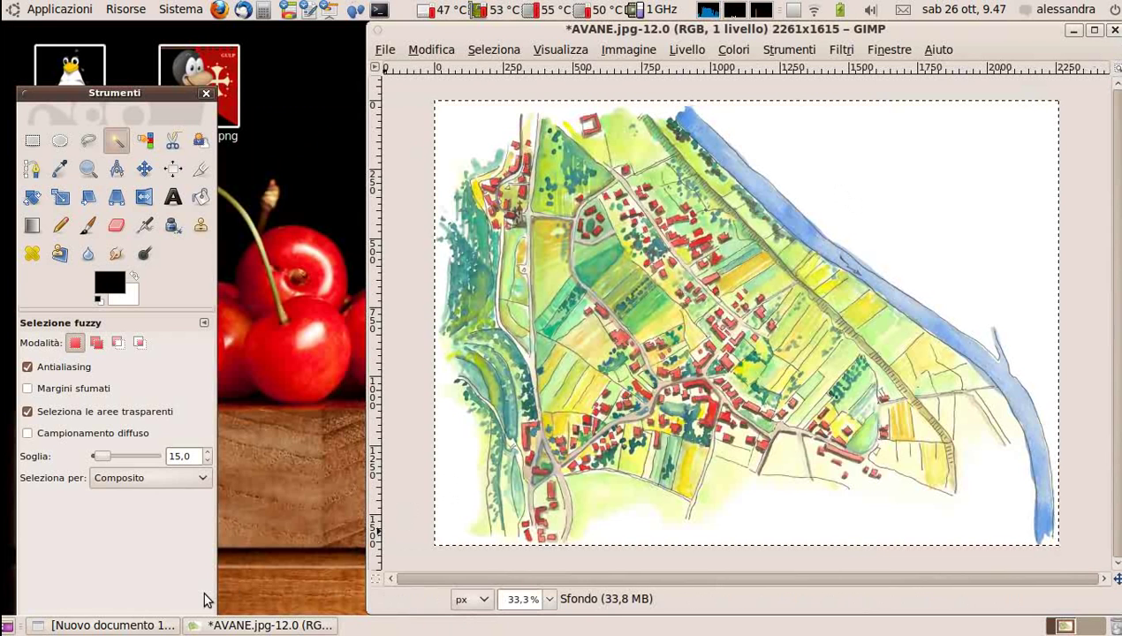
# Minimize Inkscape, then quit GIMP, discarding the unsaved AVANE.jpg changes.
pyautogui.click(148, 627)
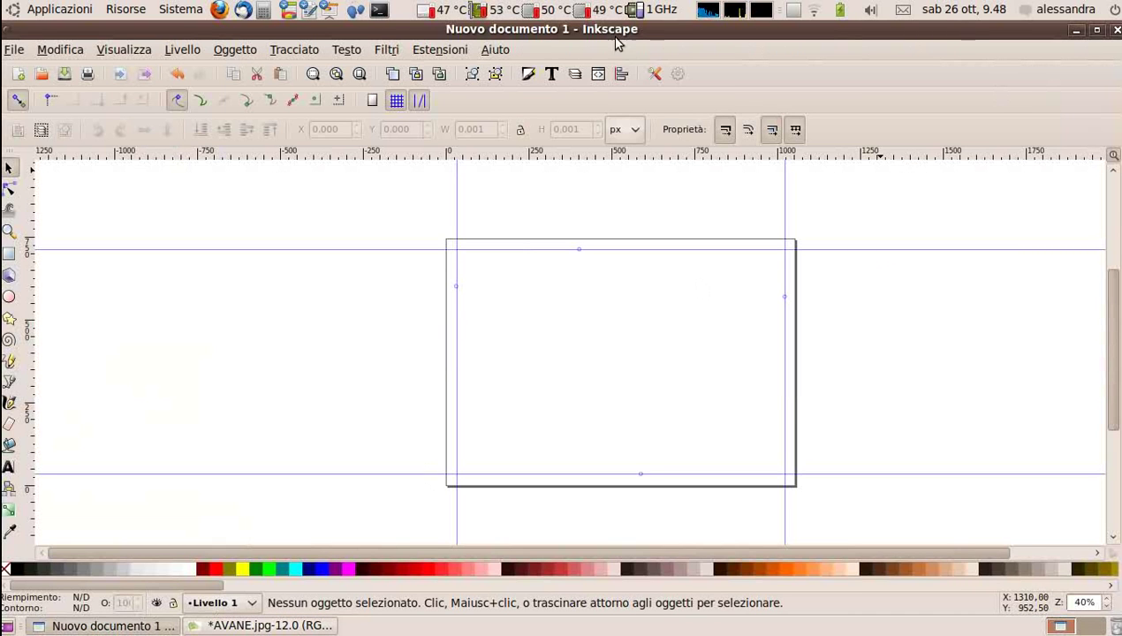
pyautogui.click(1075, 31)
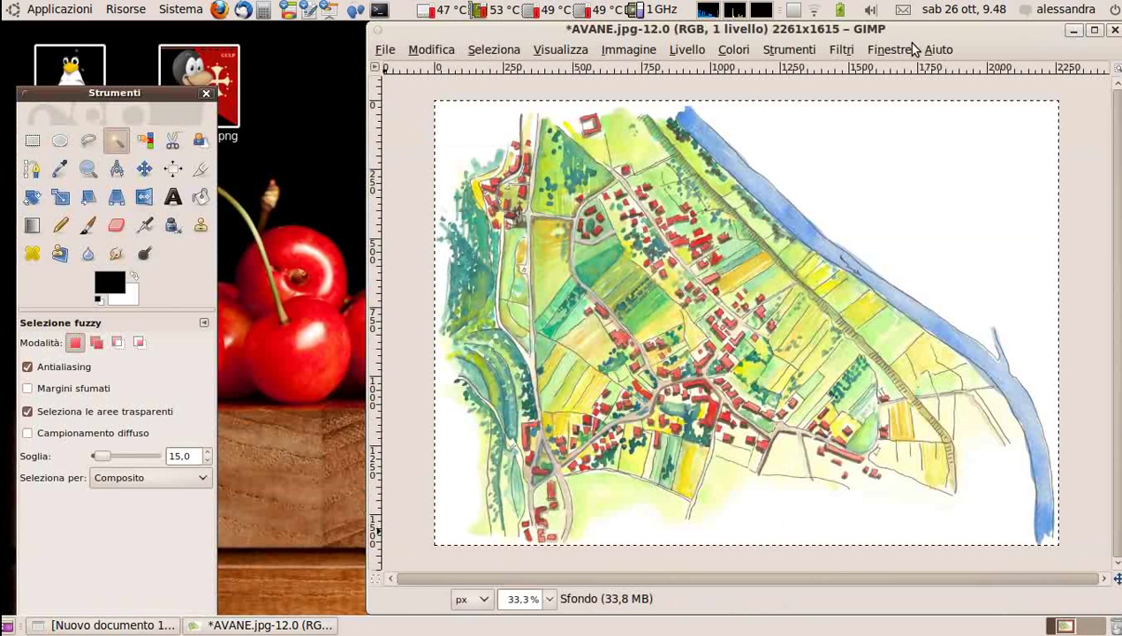
pyautogui.click(205, 93)
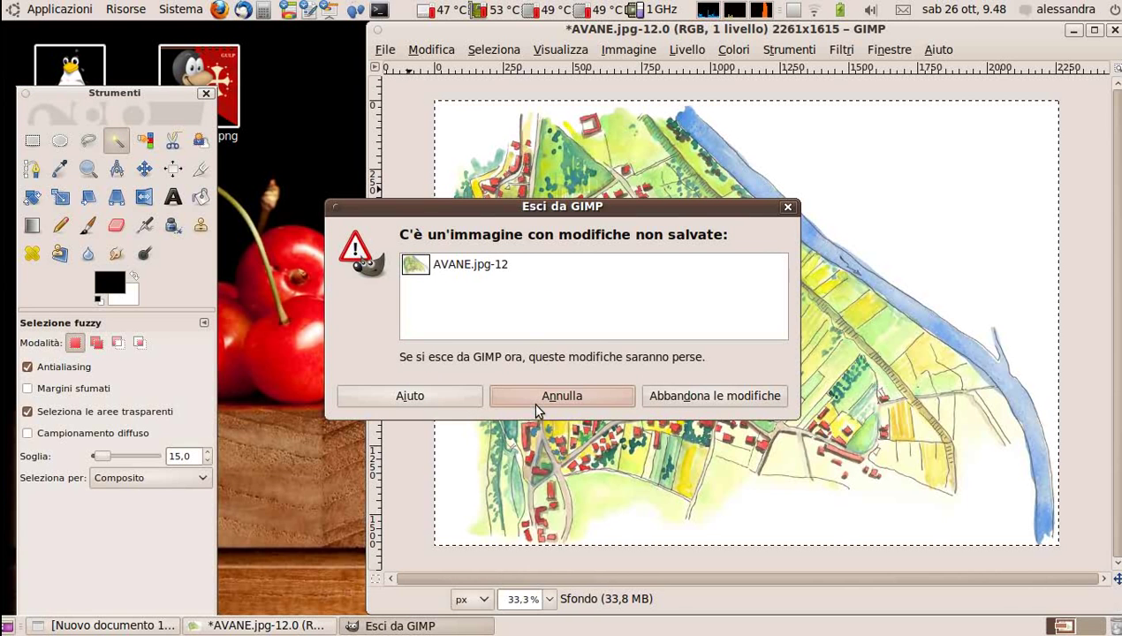
pyautogui.click(648, 400)
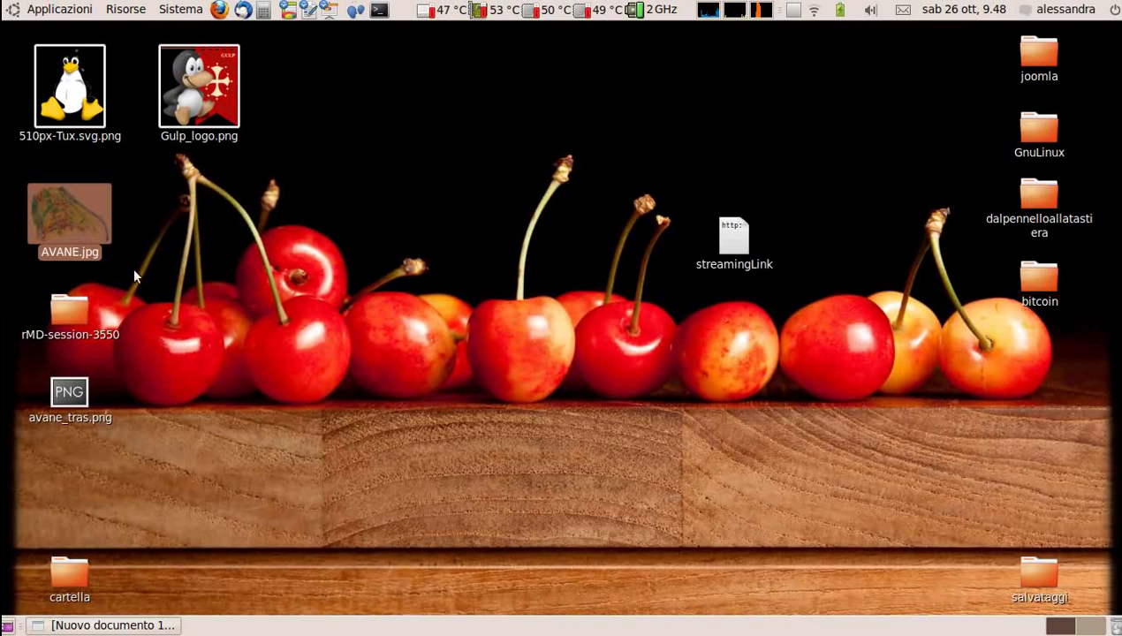
# Drag avane_tras.png from the desktop onto the Inkscape page and restore the window.
pyautogui.click(87, 628)
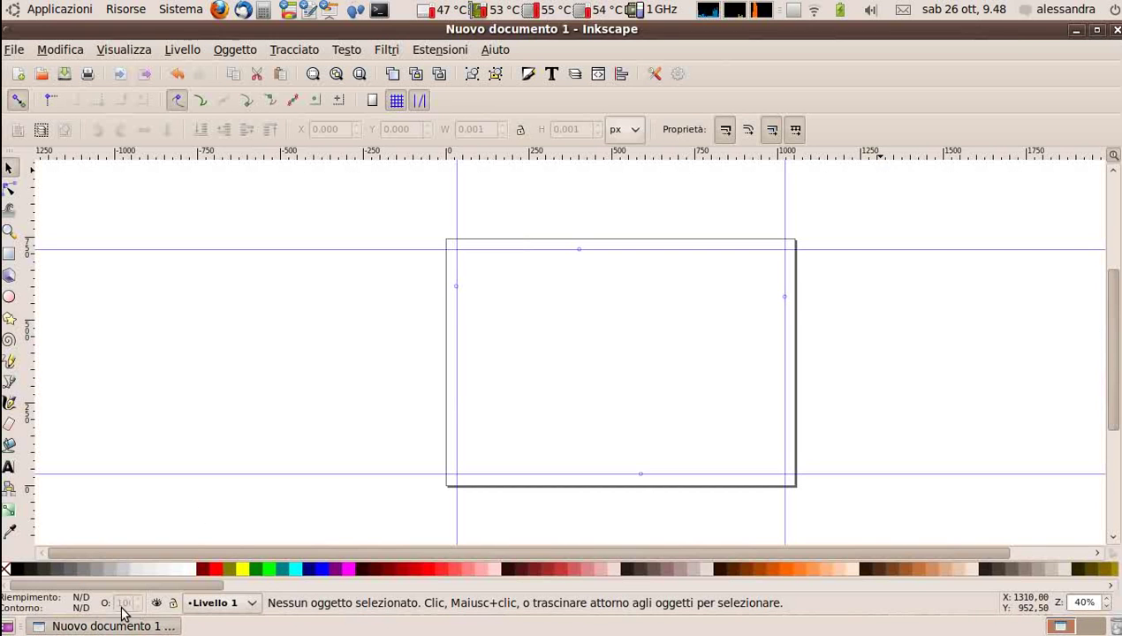
pyautogui.click(1097, 30)
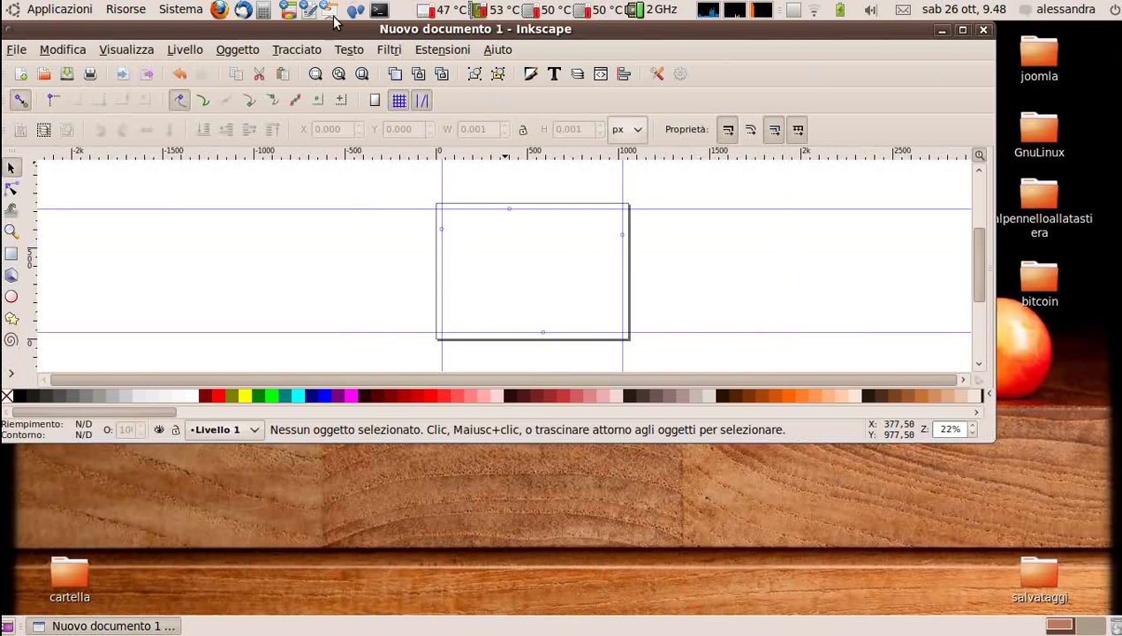
pyautogui.moveTo(334, 23); pyautogui.dragTo(541, 81)
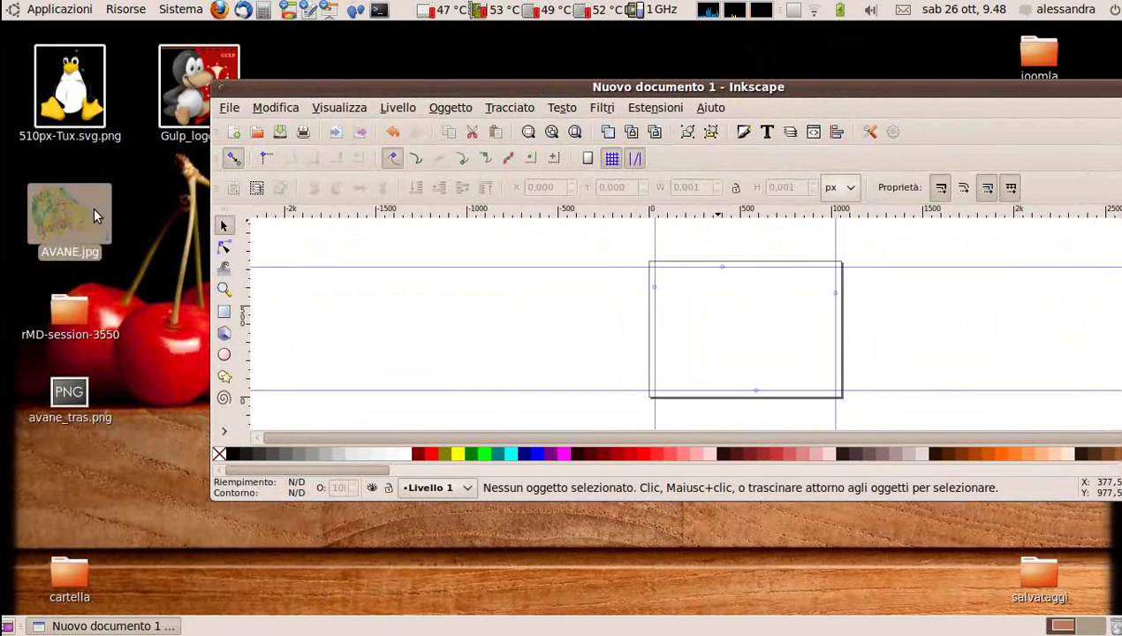
pyautogui.moveTo(65, 398); pyautogui.dragTo(777, 311)
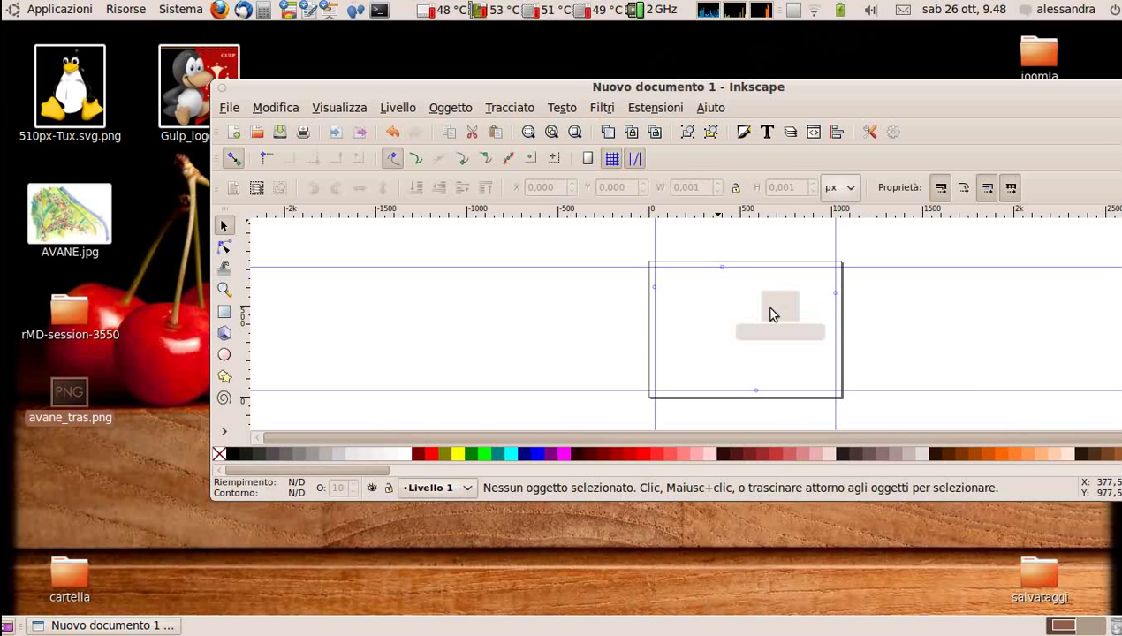
pyautogui.moveTo(771, 313); pyautogui.dragTo(770, 314)
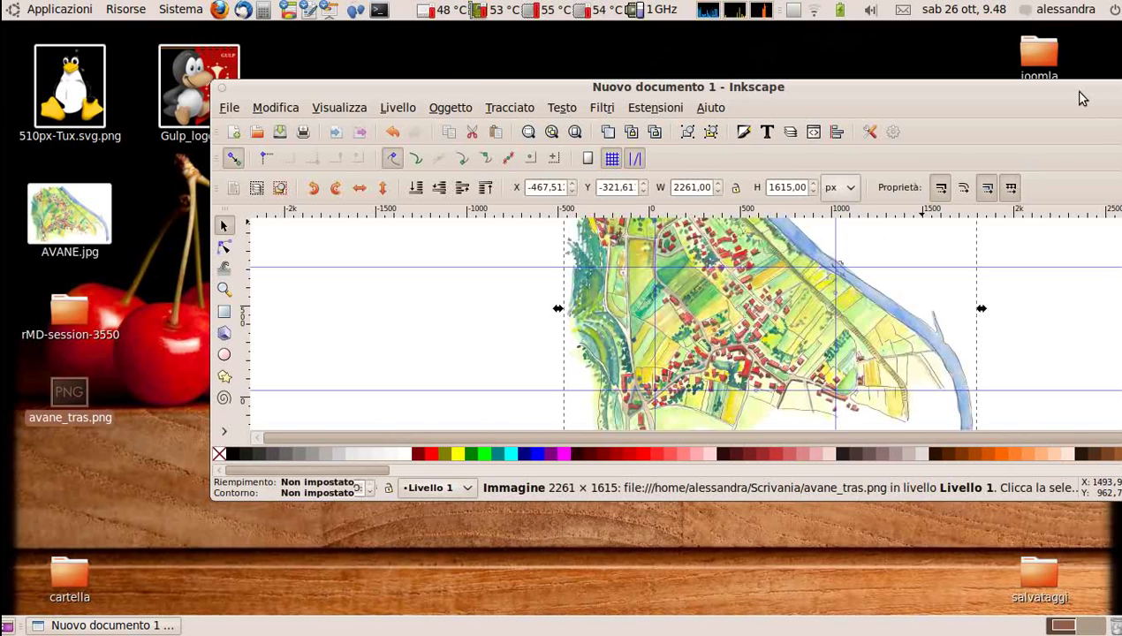
pyautogui.moveTo(1070, 90); pyautogui.dragTo(962, 99)
pyautogui.click(1059, 95)
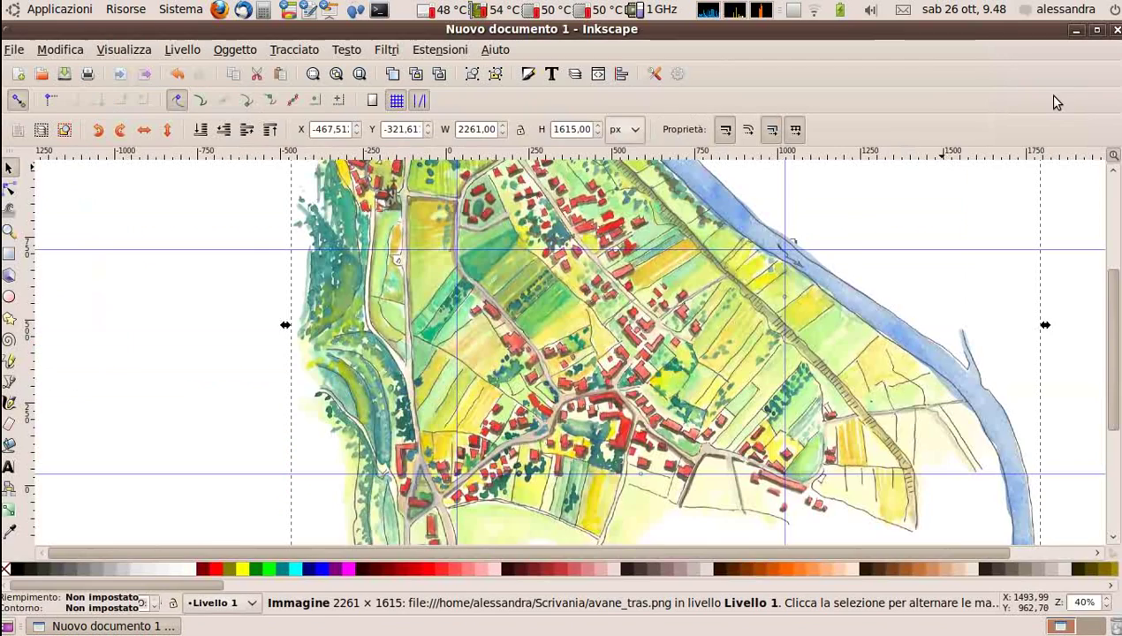
# Zoom to 10% and scale the map so its corners snap to the page guides.
pyautogui.press('BackSpace')
pyautogui.press('BackSpace')
pyautogui.write('10')
pyautogui.press('Return')
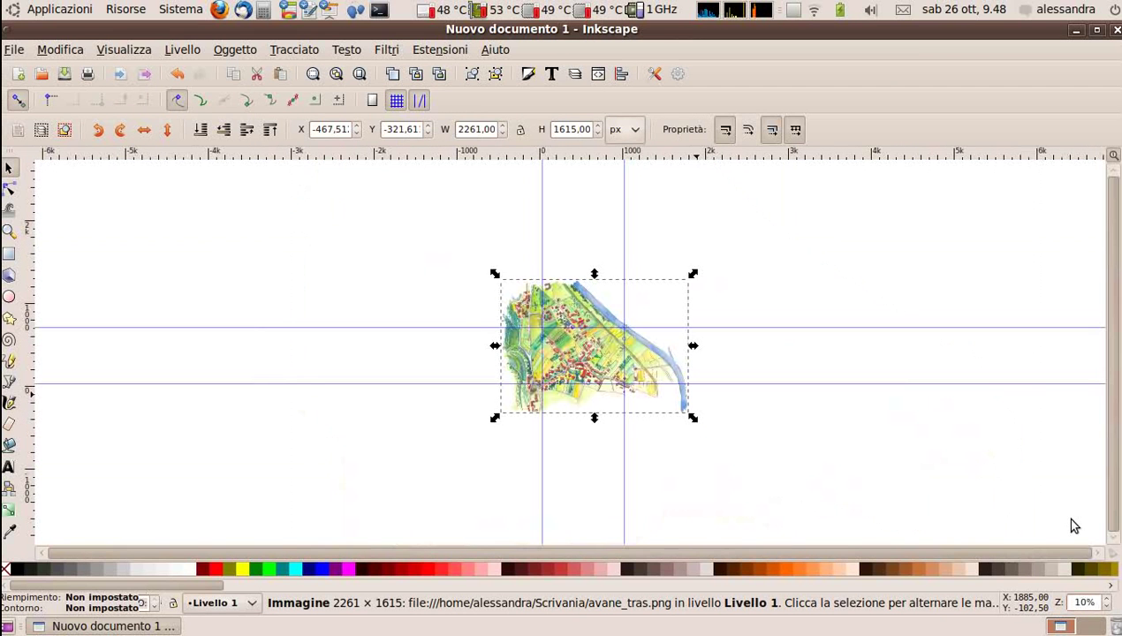
pyautogui.moveTo(494, 419); pyautogui.dragTo(541, 380)
pyautogui.moveTo(694, 275); pyautogui.dragTo(628, 328)
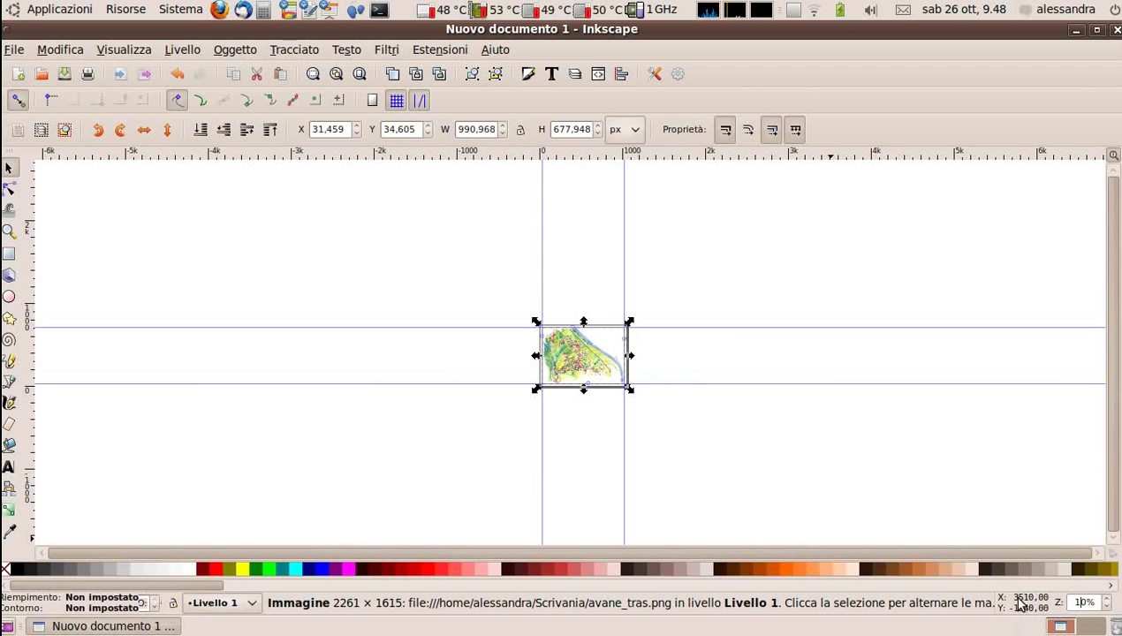
pyautogui.press('Return')
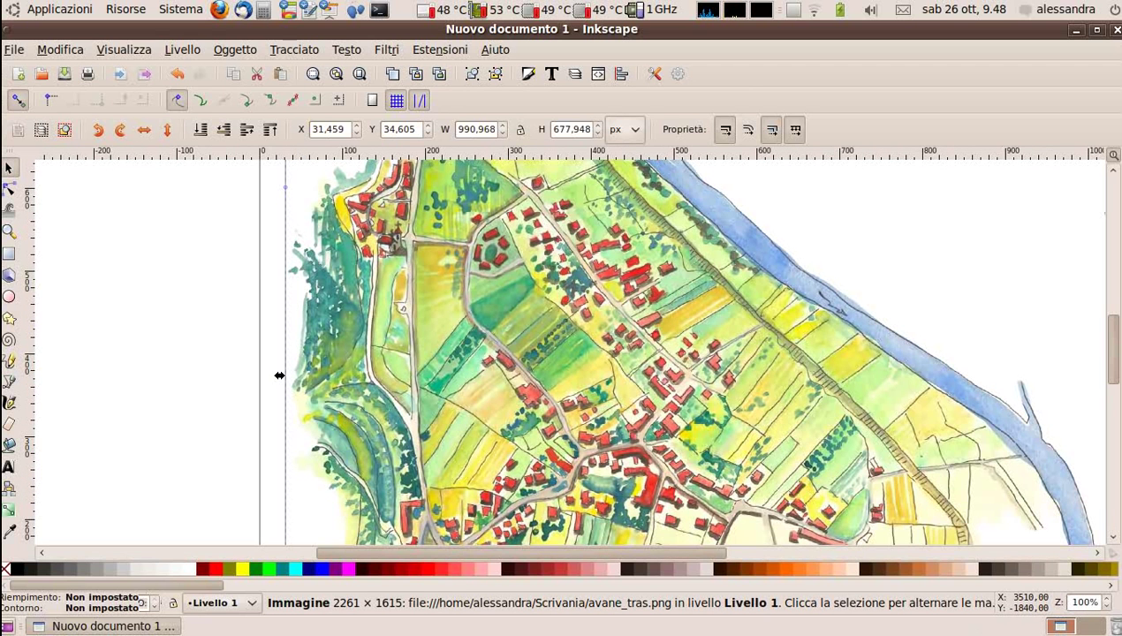
pyautogui.scroll(3, 1091, 318)
pyautogui.scroll(1, 1083, 313)
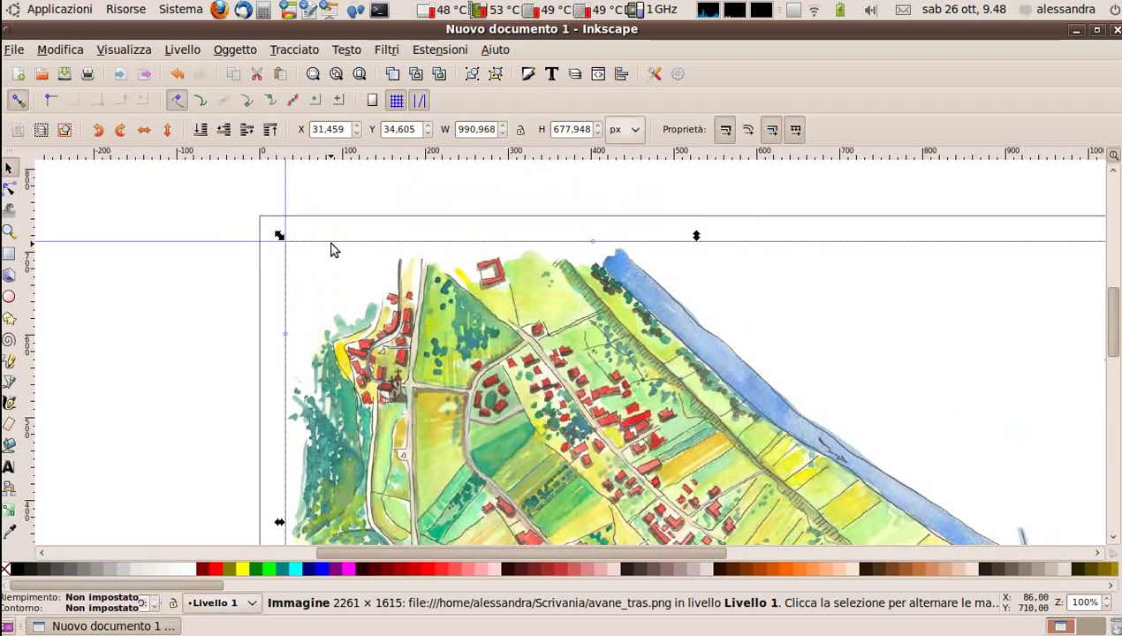
pyautogui.moveTo(280, 236)
pyautogui.mouseDown()
pyautogui.moveTo(293, 250)
pyautogui.moveTo(286, 243)
pyautogui.mouseUp()
pyautogui.click(188, 285)
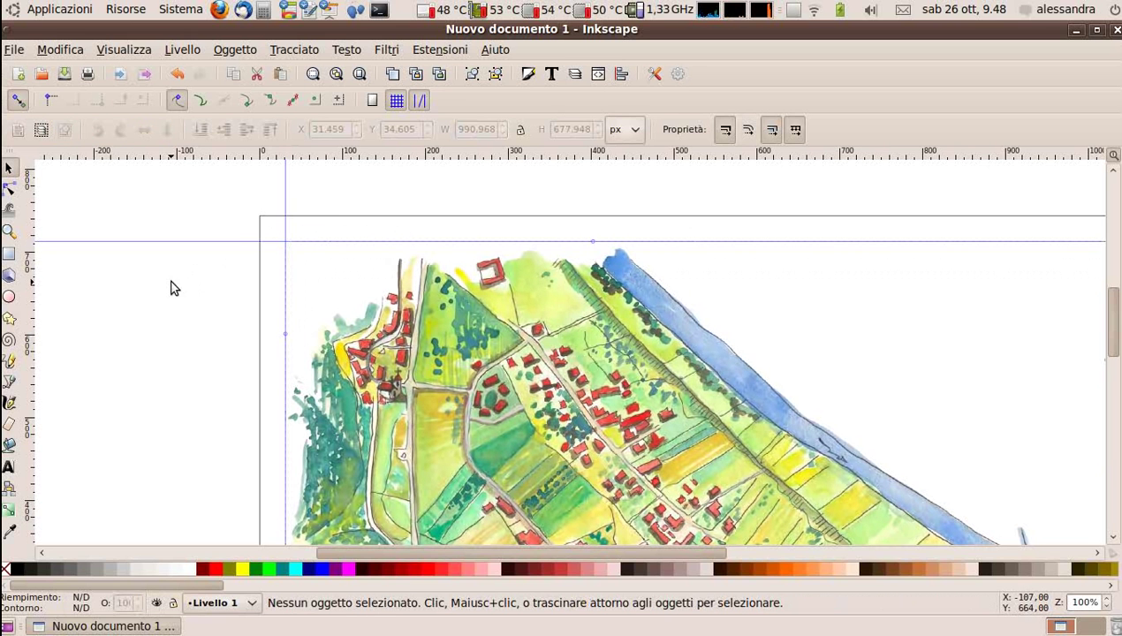
pyautogui.moveTo(1115, 303); pyautogui.dragTo(1115, 328)
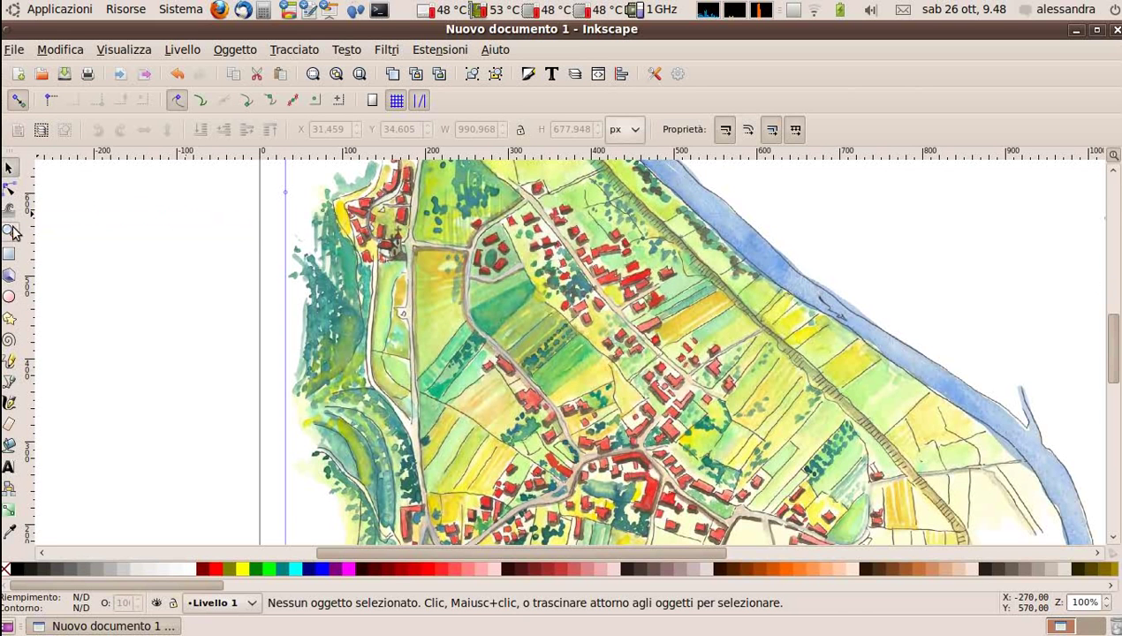
# Trace the road with a Bezier pen path of clicked points, finishing with Enter.
pyautogui.click(8, 385)
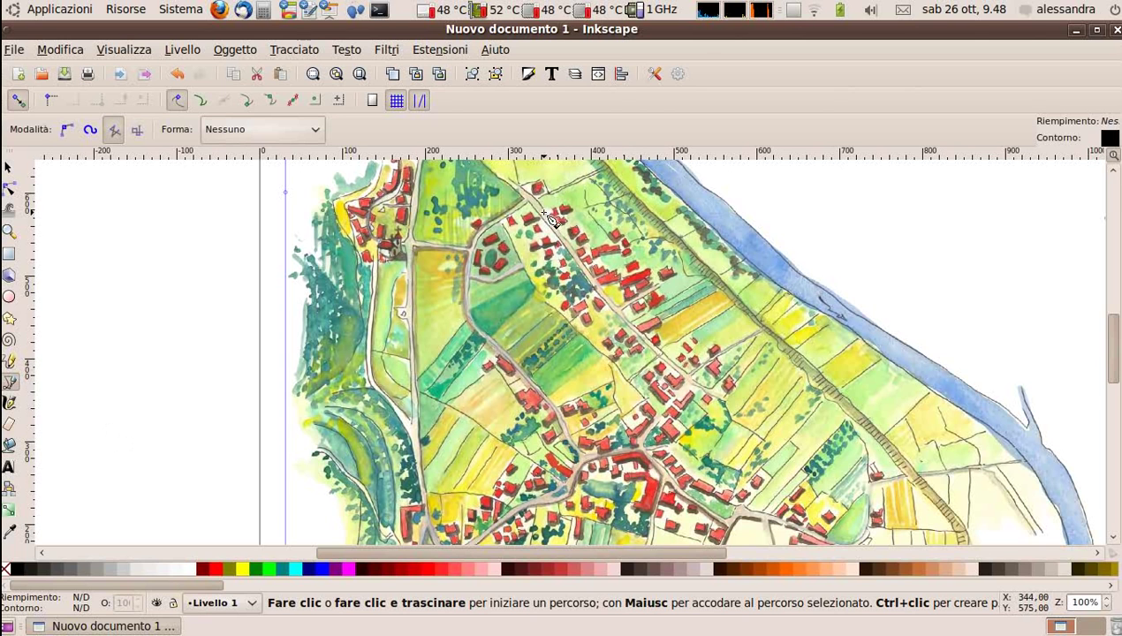
pyautogui.click(519, 188)
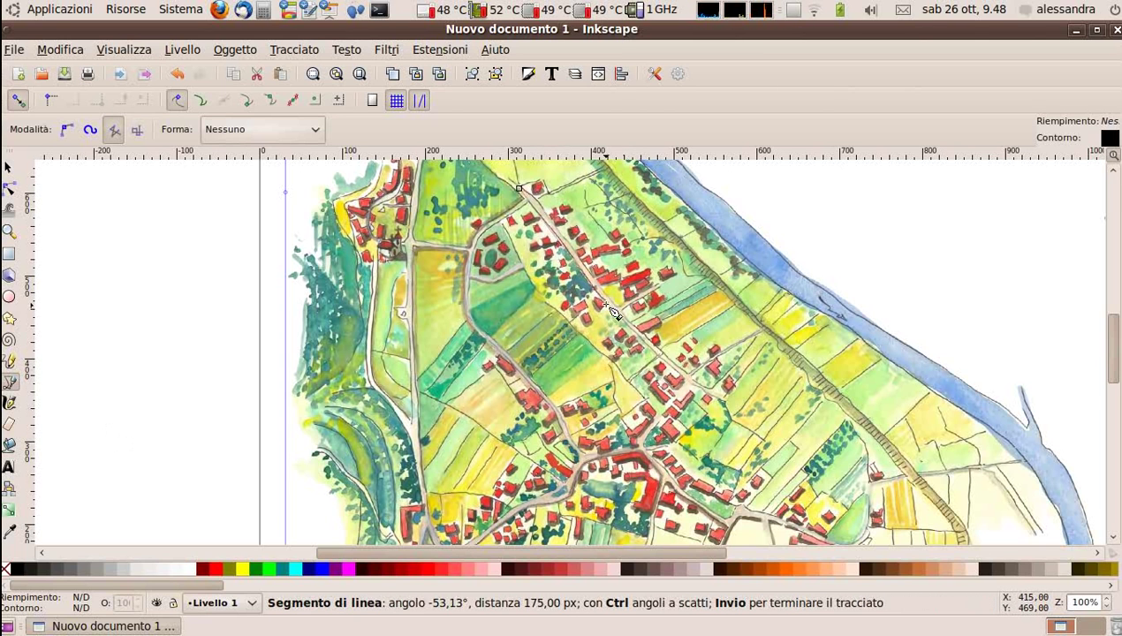
pyautogui.click(649, 341)
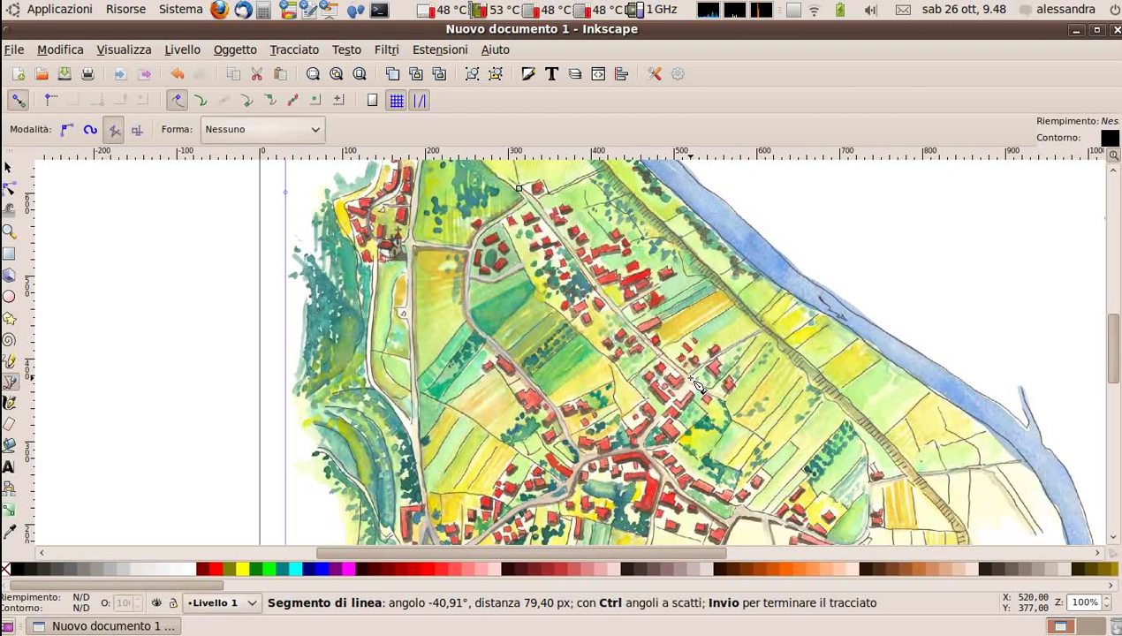
pyautogui.click(690, 377)
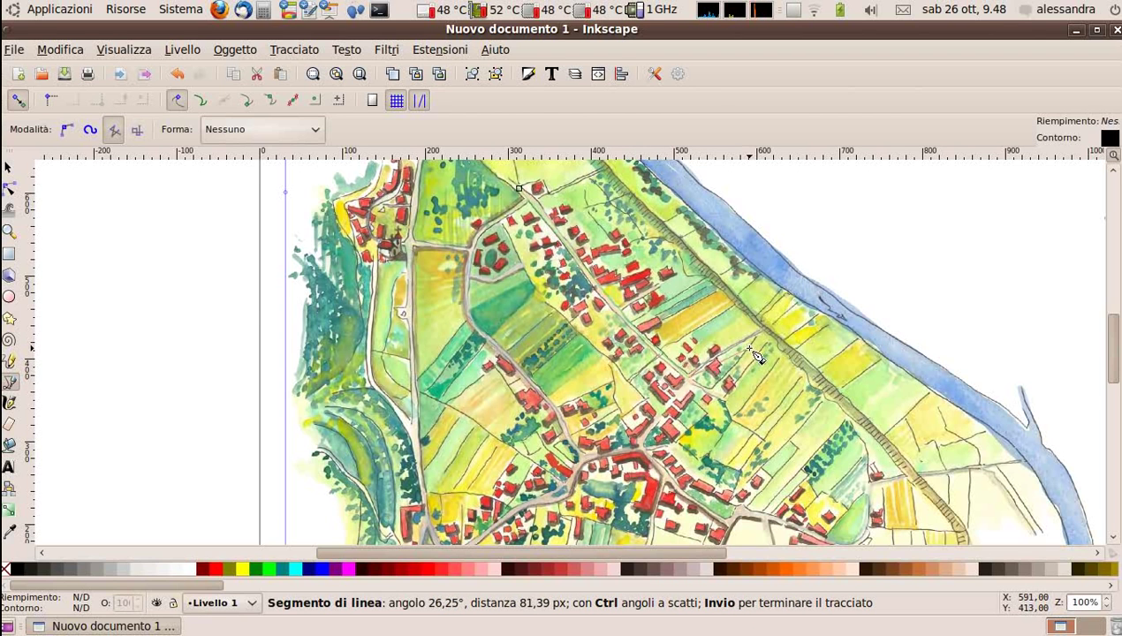
pyautogui.click(771, 333)
pyautogui.press('Return')
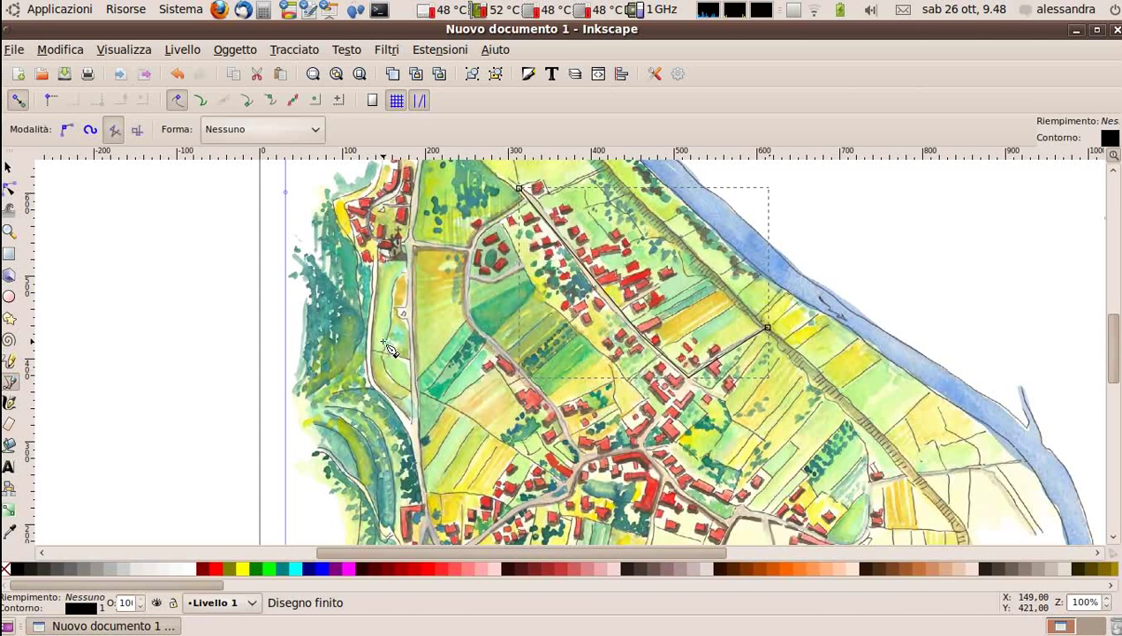
pyautogui.click(11, 166)
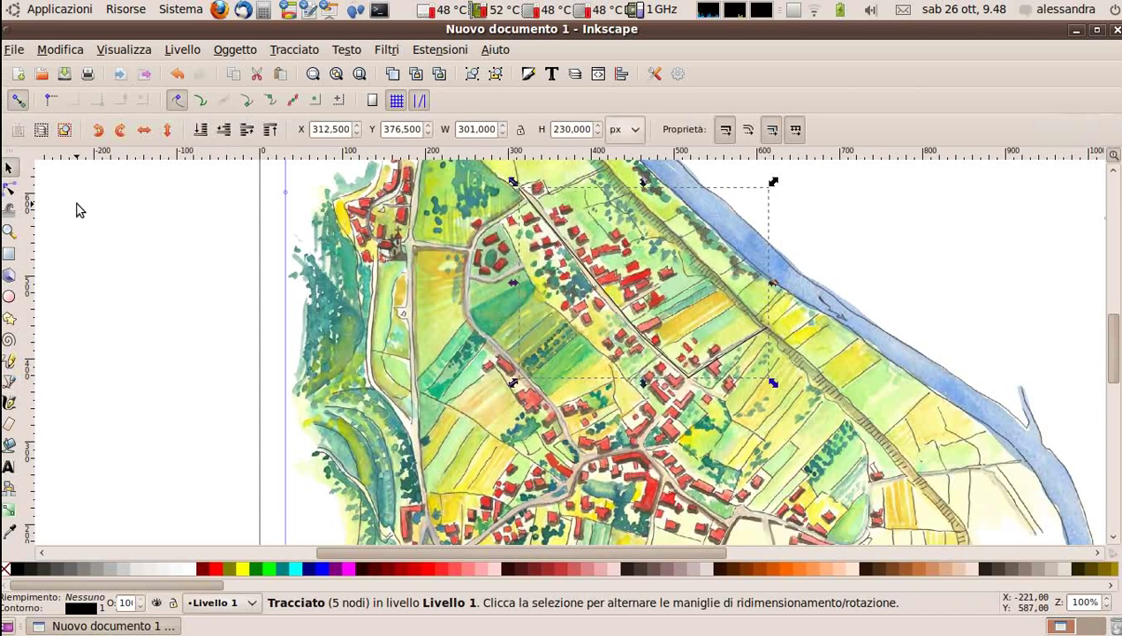
# Give the route path a flat red stroke colour in Fill and Stroke.
pyautogui.click(533, 75)
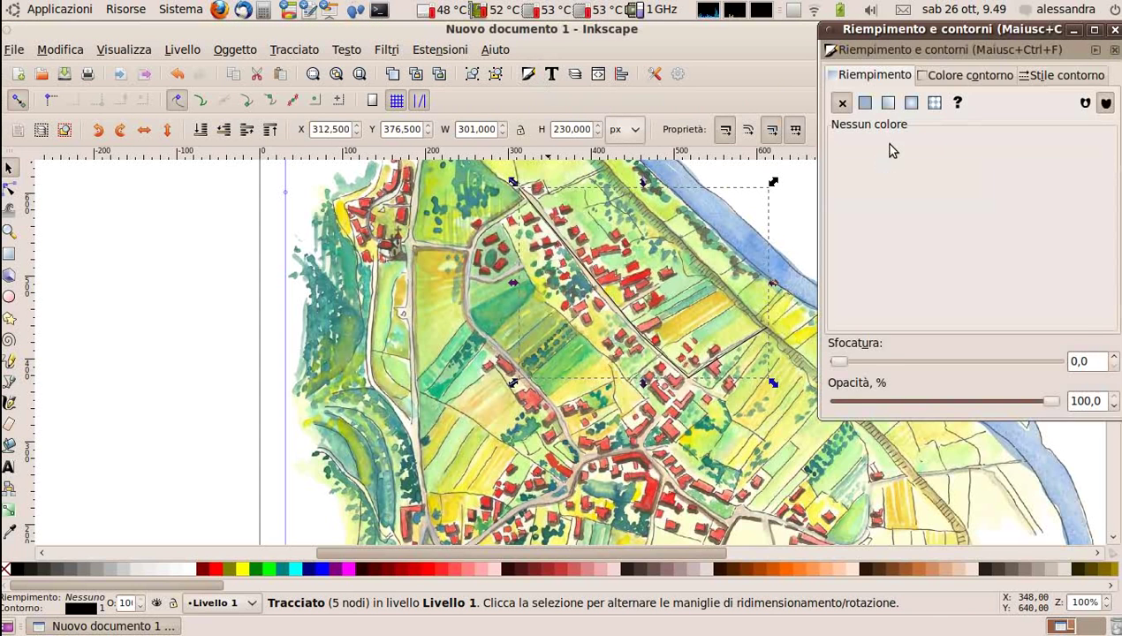
pyautogui.click(933, 78)
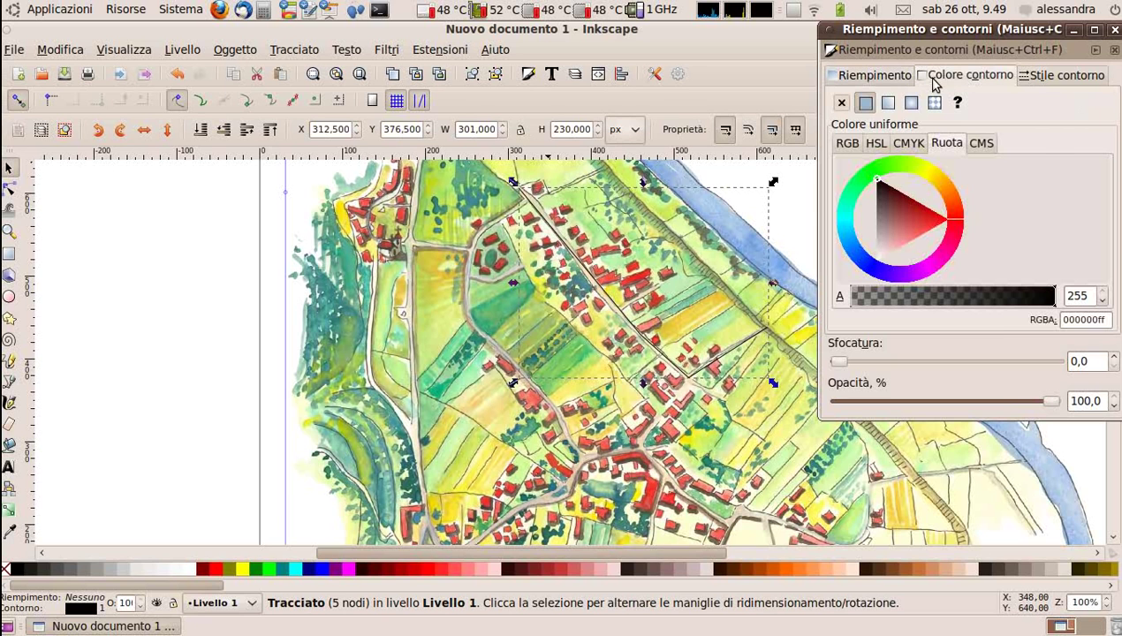
pyautogui.click(867, 104)
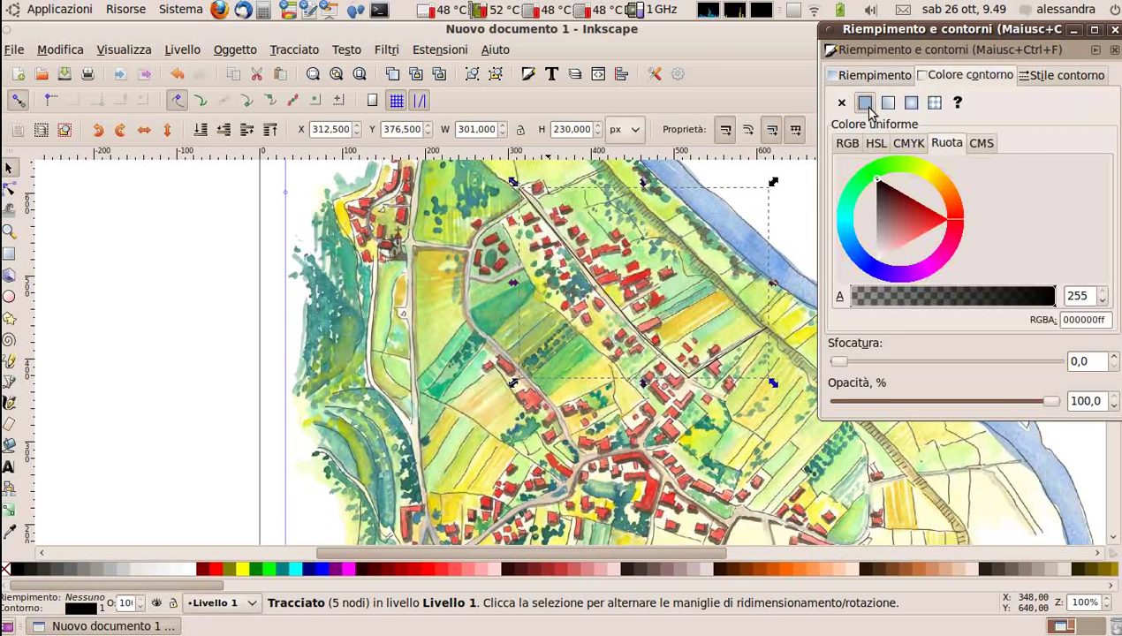
pyautogui.click(931, 225)
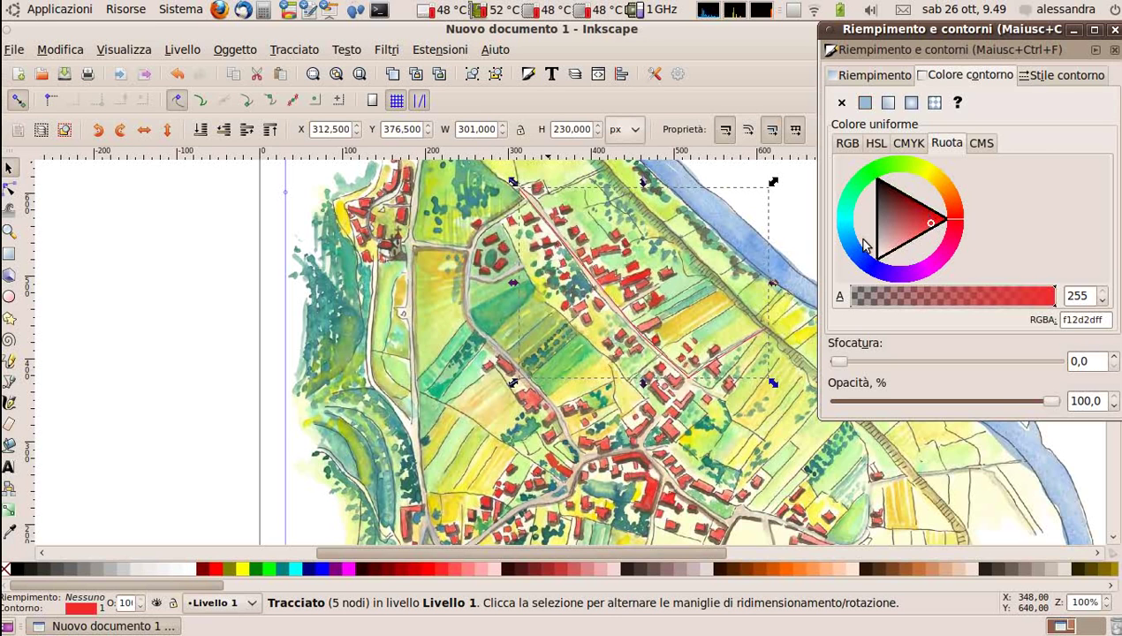
pyautogui.click(952, 205)
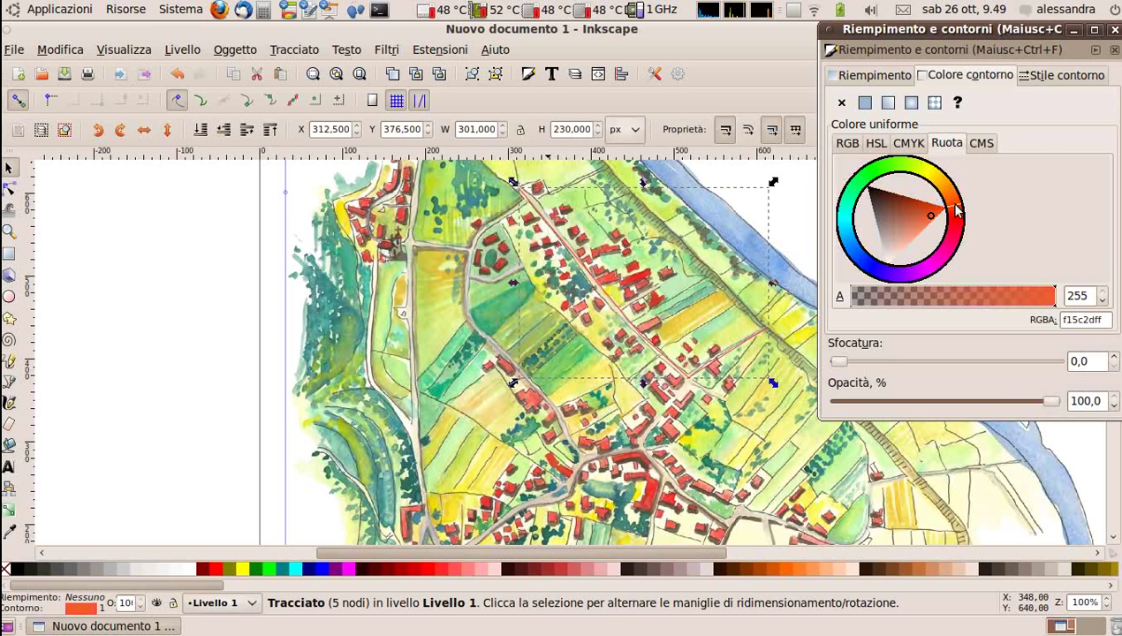
pyautogui.click(960, 219)
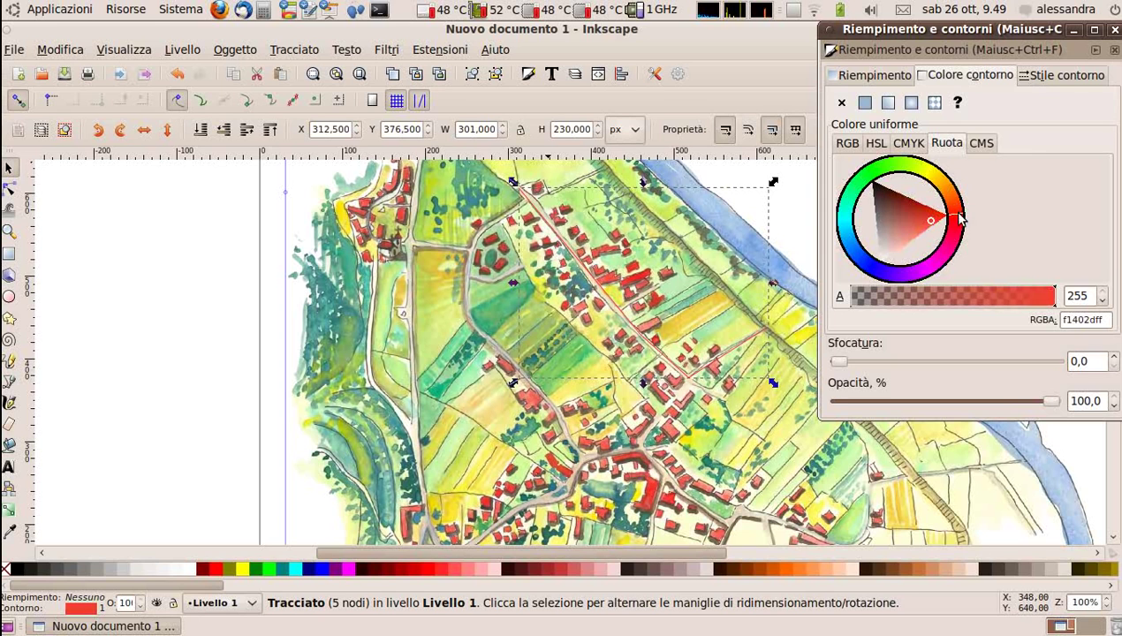
# Set the route's stroke width to 3 px.
pyautogui.click(1074, 78)
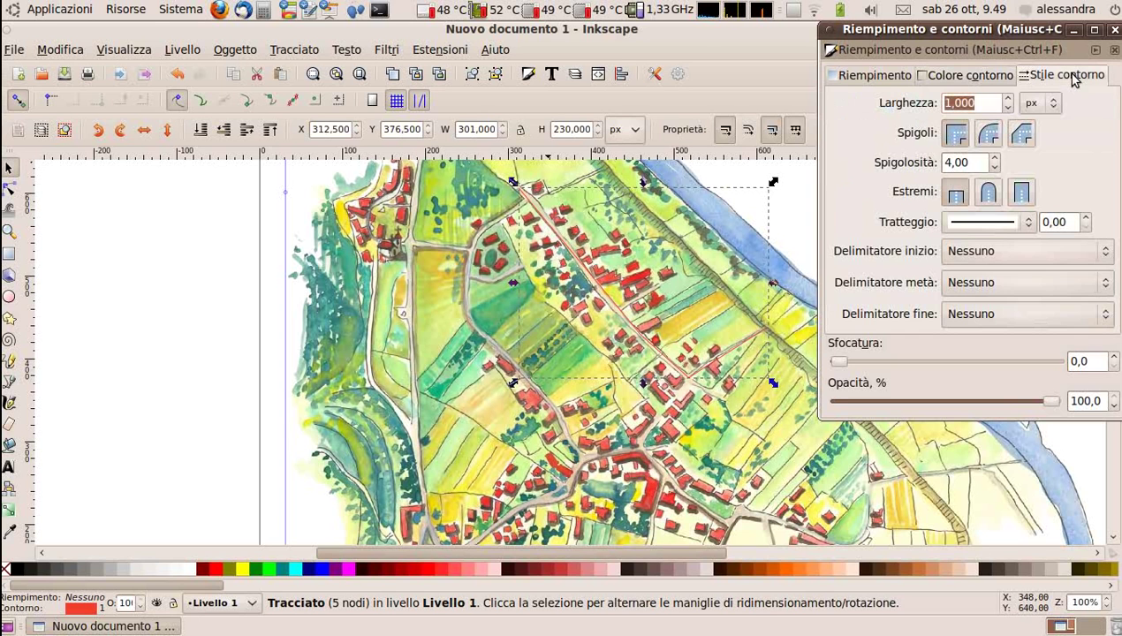
pyautogui.click(1011, 104)
pyautogui.click(1012, 103)
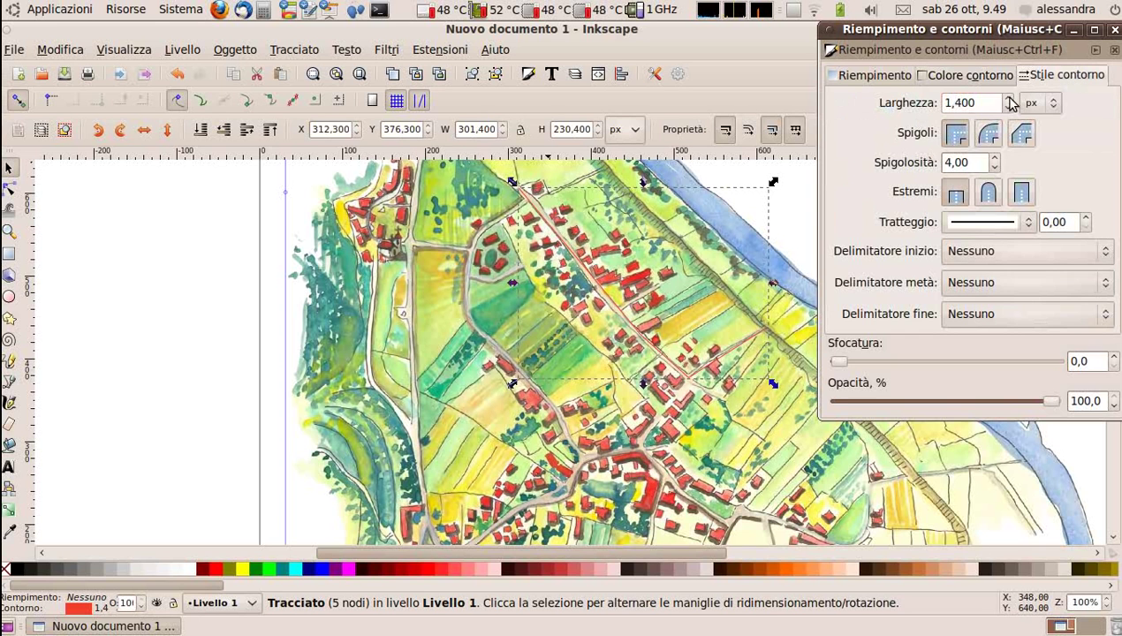
pyautogui.click(1009, 101)
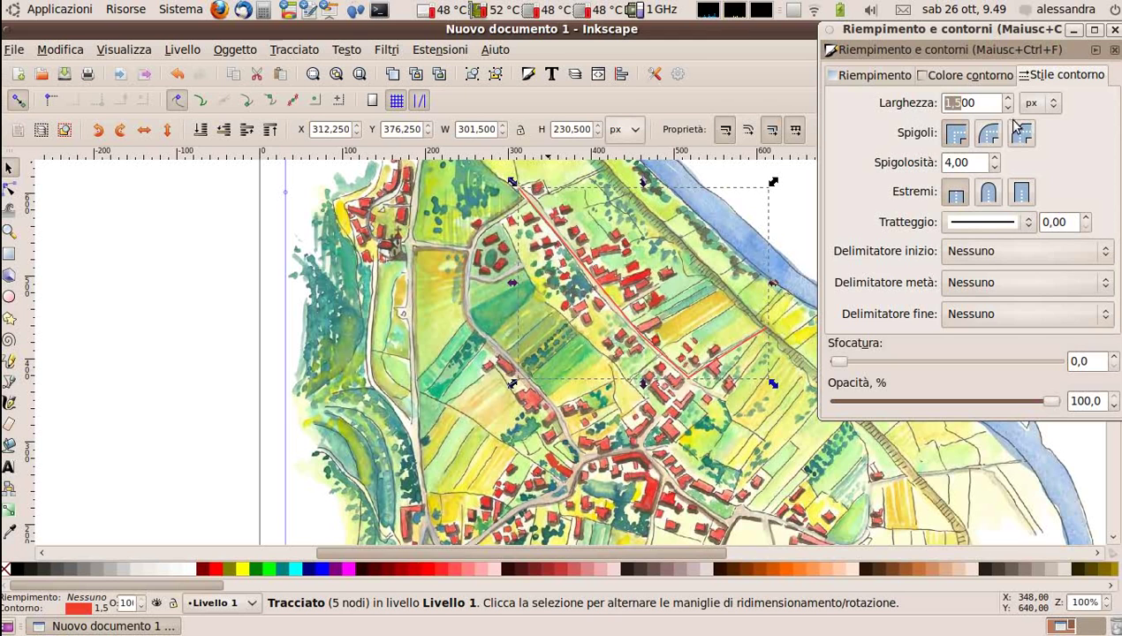
pyautogui.click(955, 104)
pyautogui.press('Delete')
pyautogui.write('3')
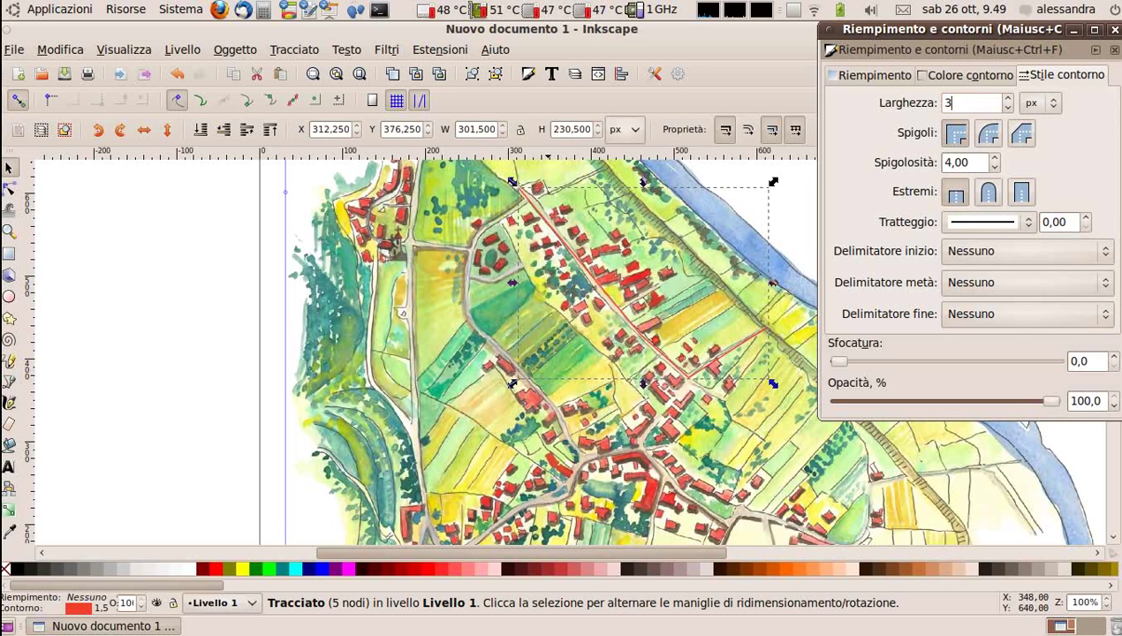
pyautogui.press('Return')
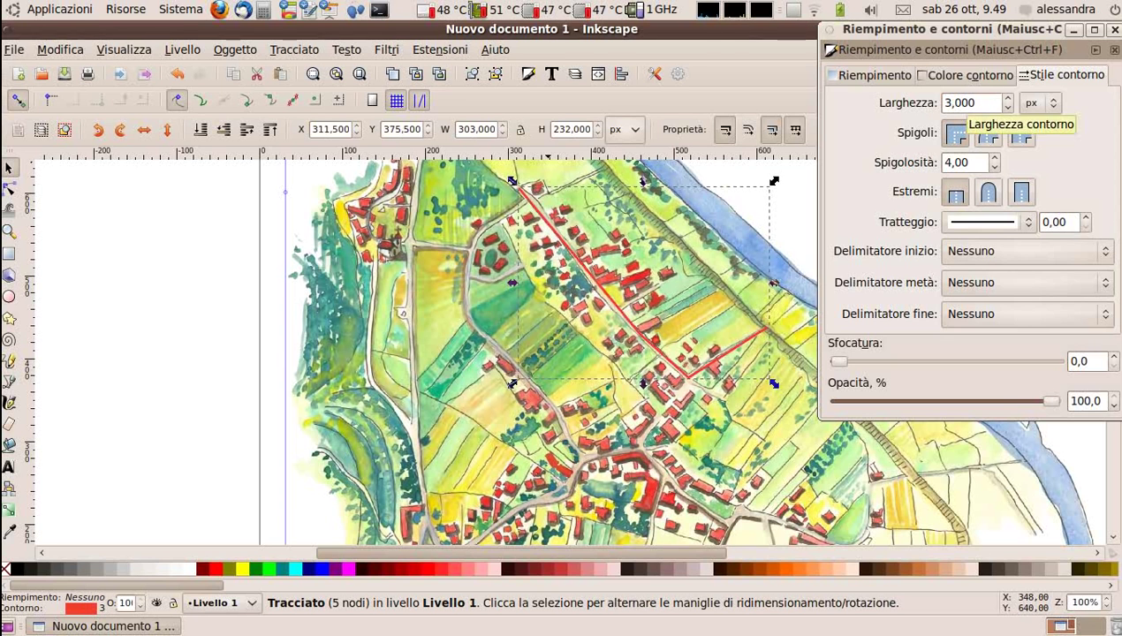
# Apply a dotted dash pattern and recolour the stroke saturated blue (0808d9ff).
pyautogui.click(1030, 226)
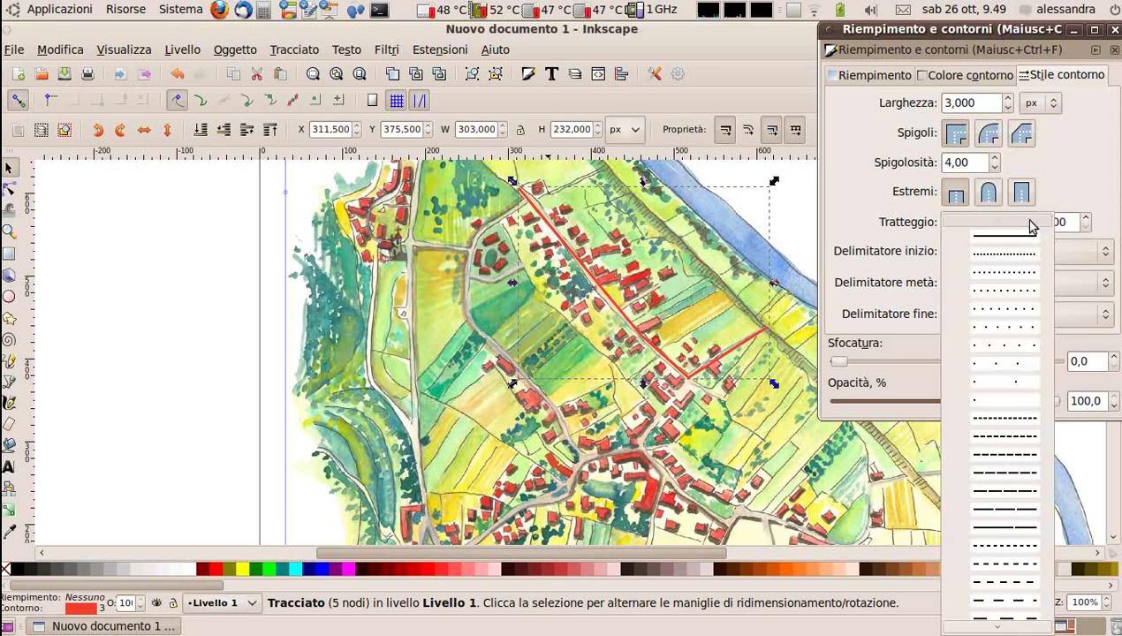
pyautogui.click(1024, 254)
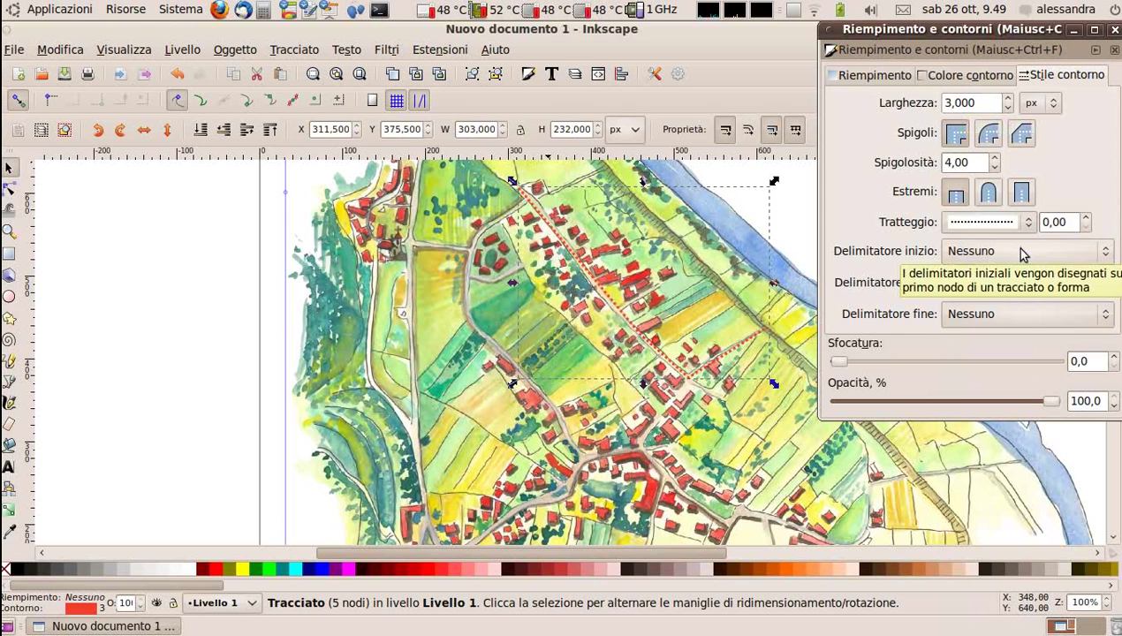
pyautogui.click(995, 79)
pyautogui.moveTo(880, 196); pyautogui.dragTo(876, 189)
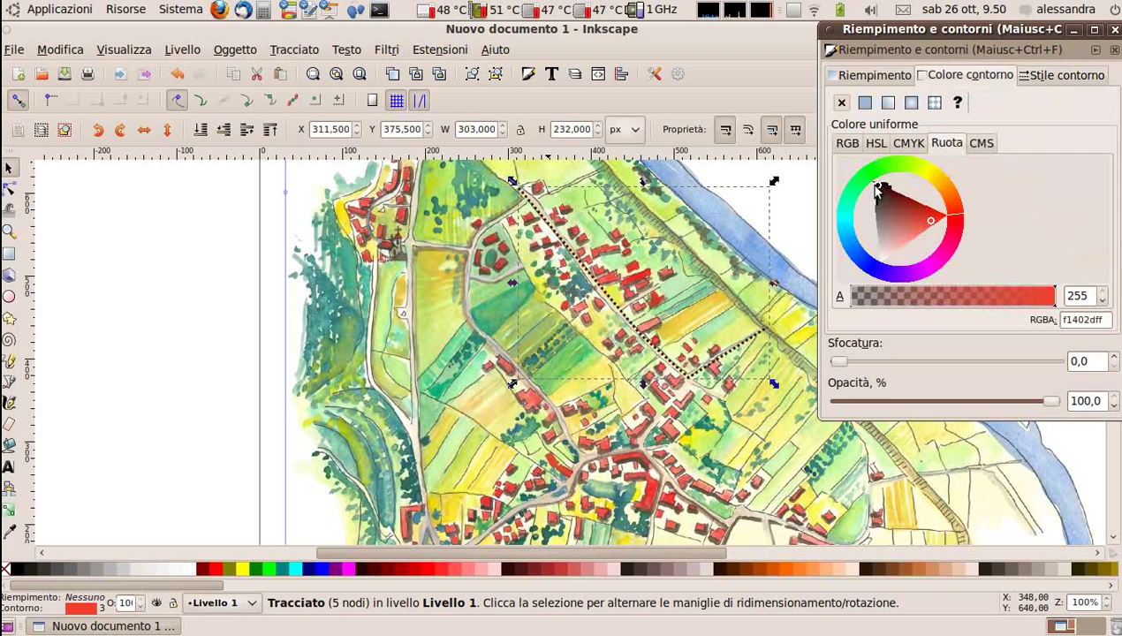
pyautogui.click(874, 271)
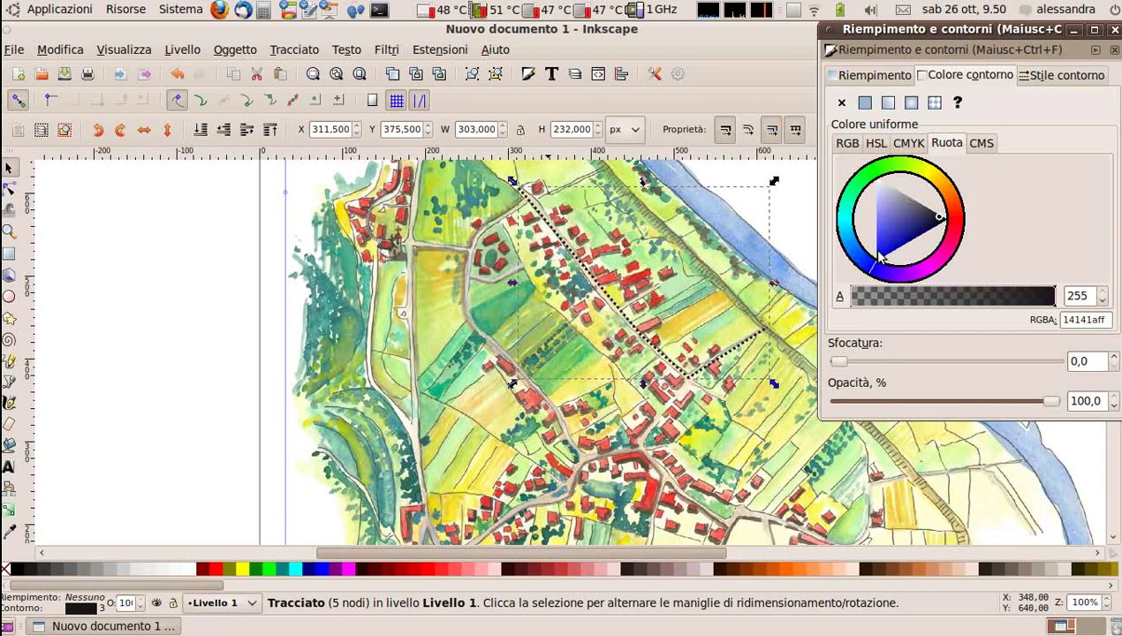
pyautogui.click(888, 254)
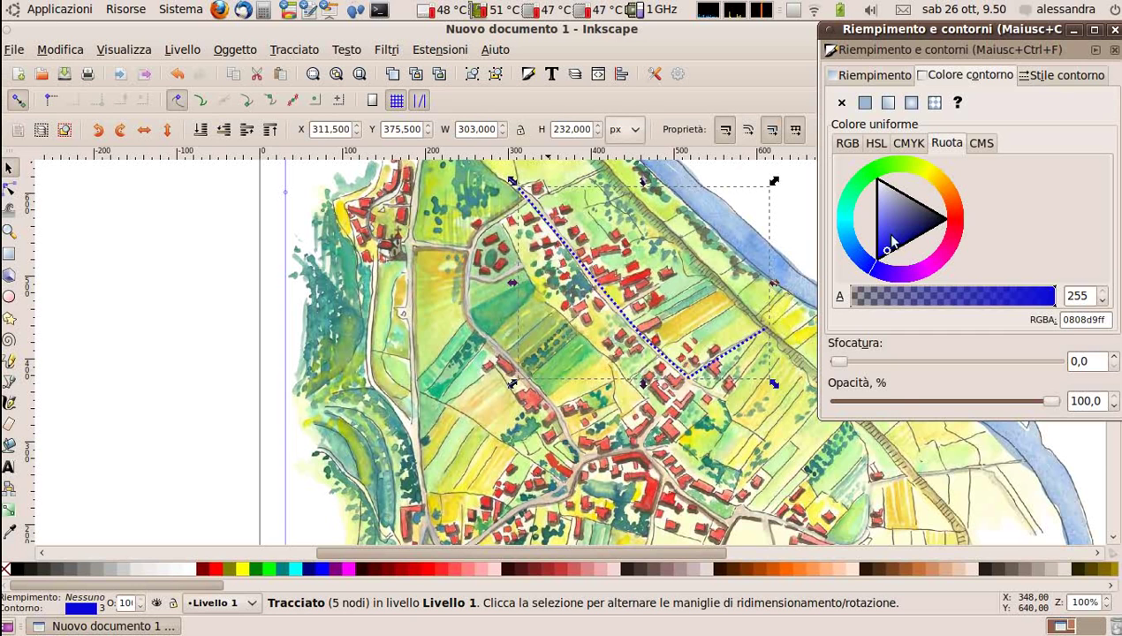
pyautogui.click(1113, 31)
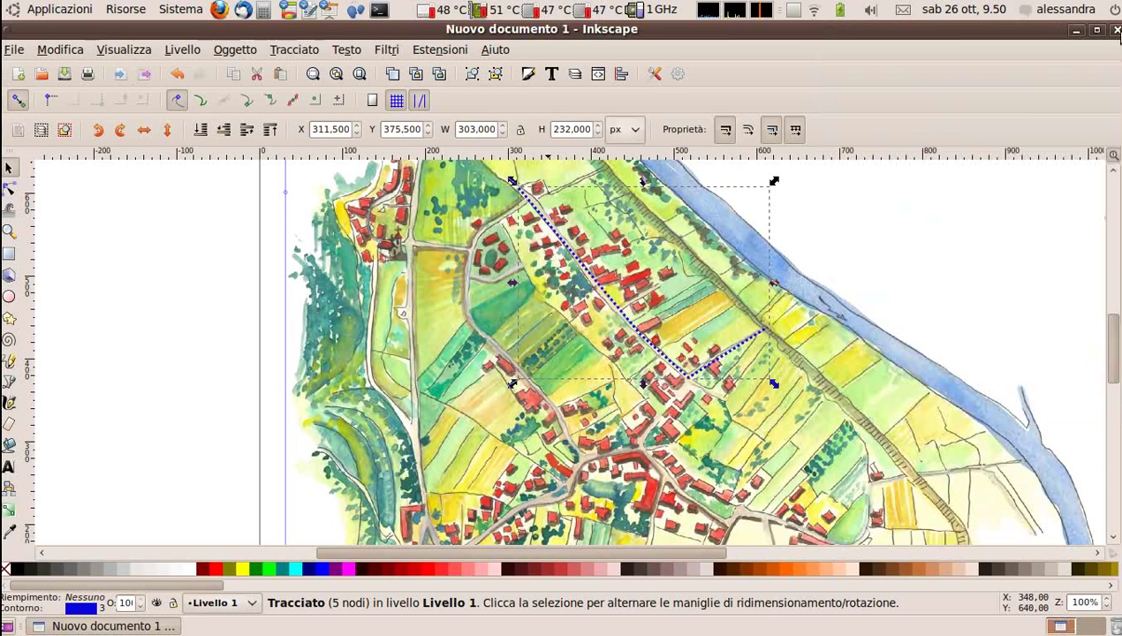
pyautogui.click(9, 190)
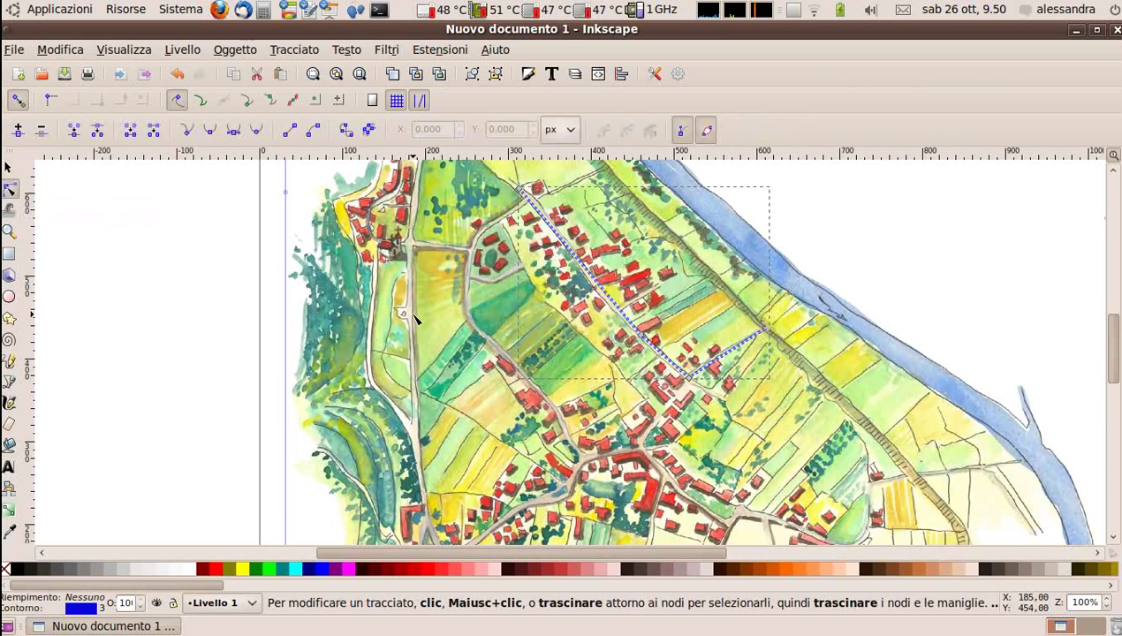
# Select the route's bend node and make it smooth with the Node tool.
pyautogui.click(570, 254)
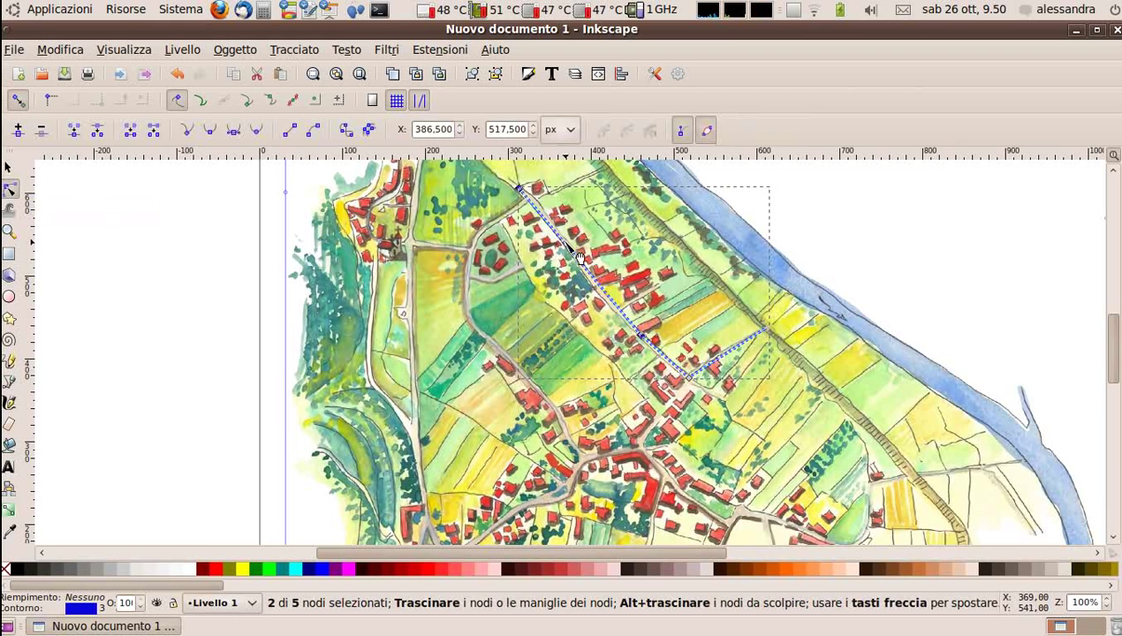
pyautogui.click(644, 337)
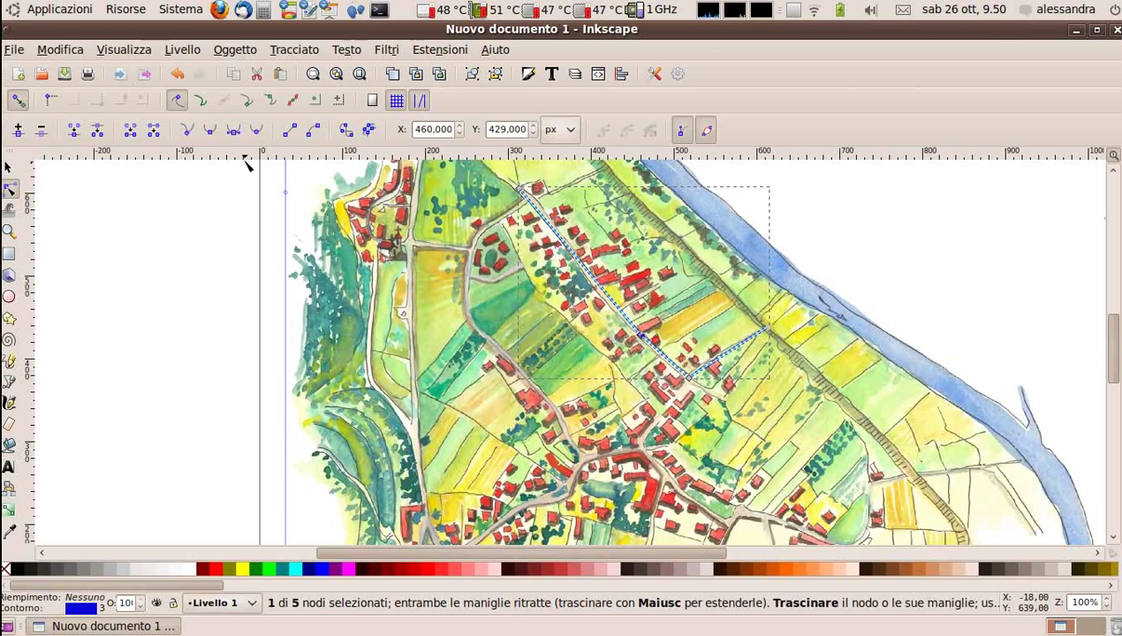
pyautogui.click(210, 131)
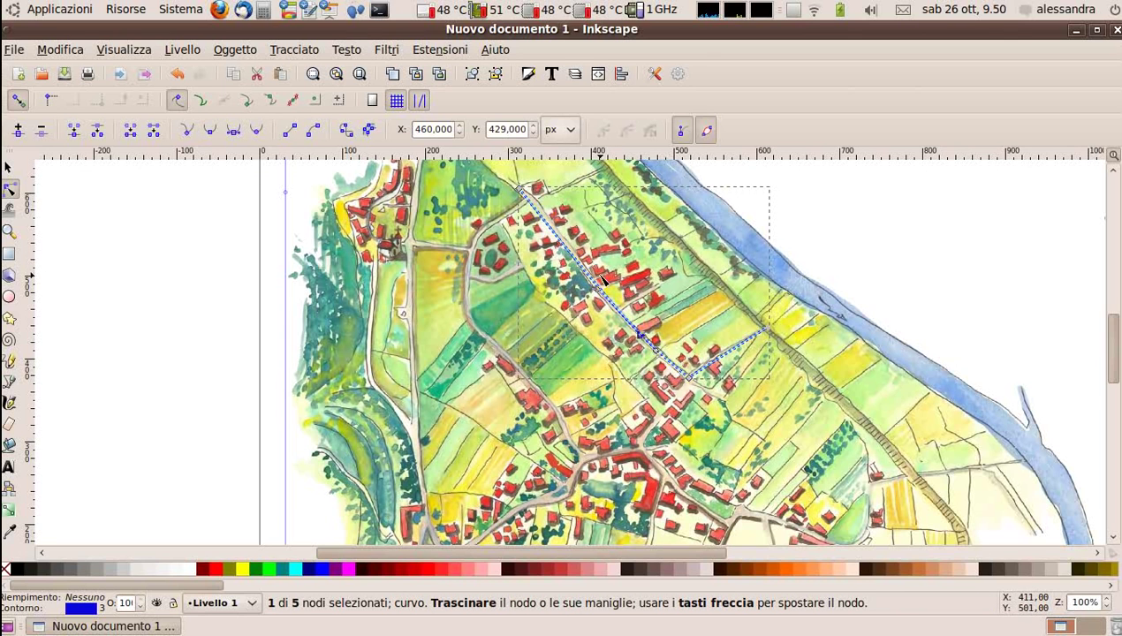
pyautogui.press('Escape')
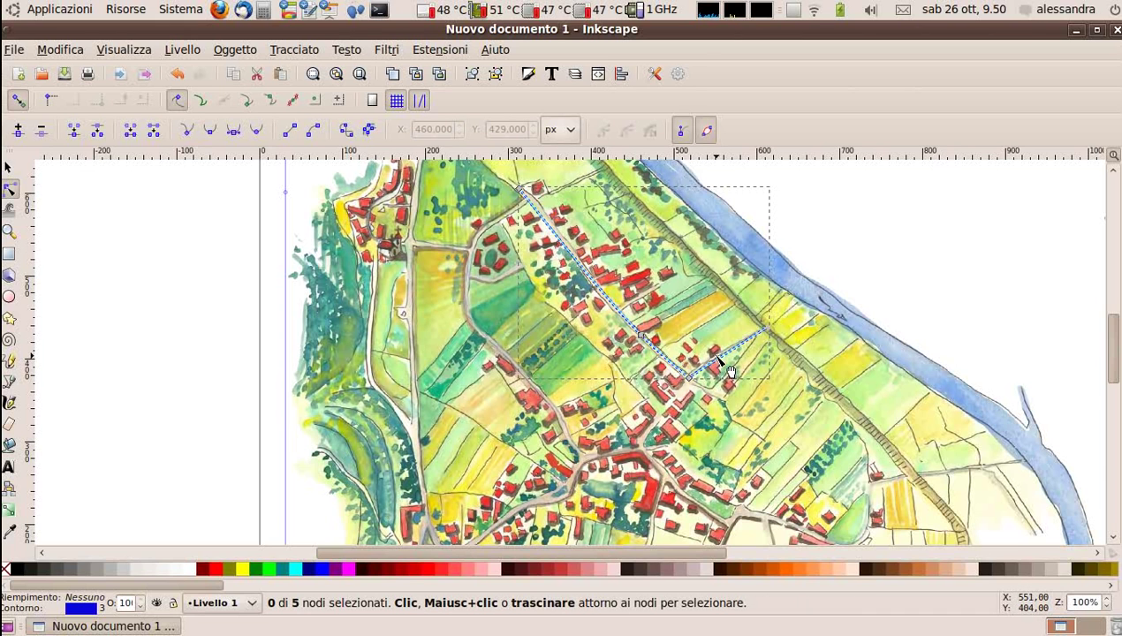
pyautogui.click(641, 338)
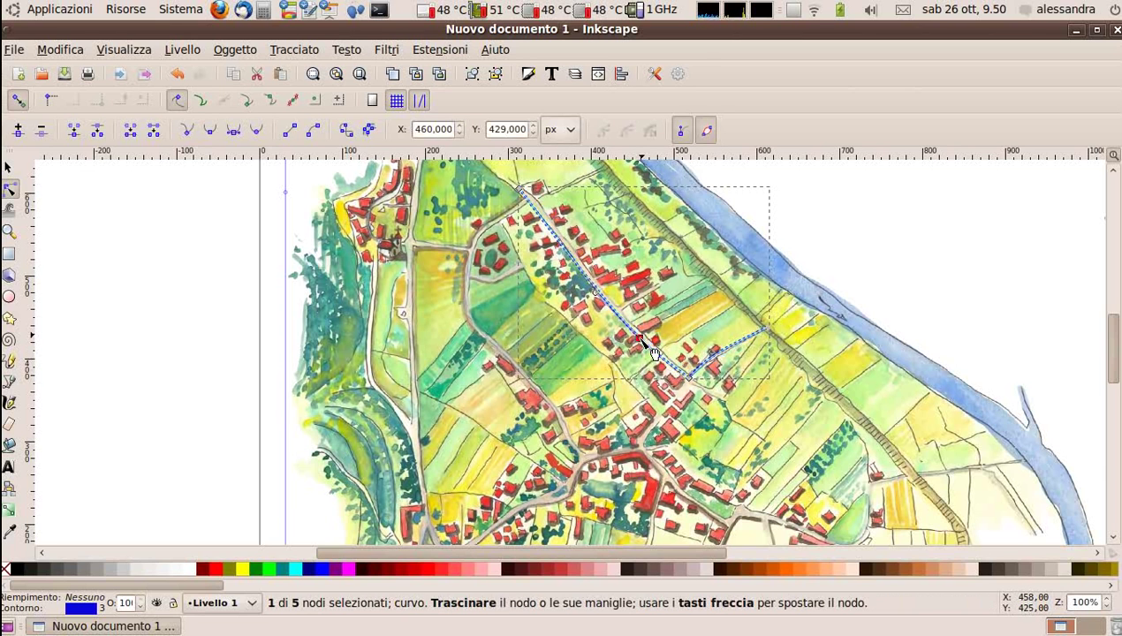
pyautogui.click(598, 299)
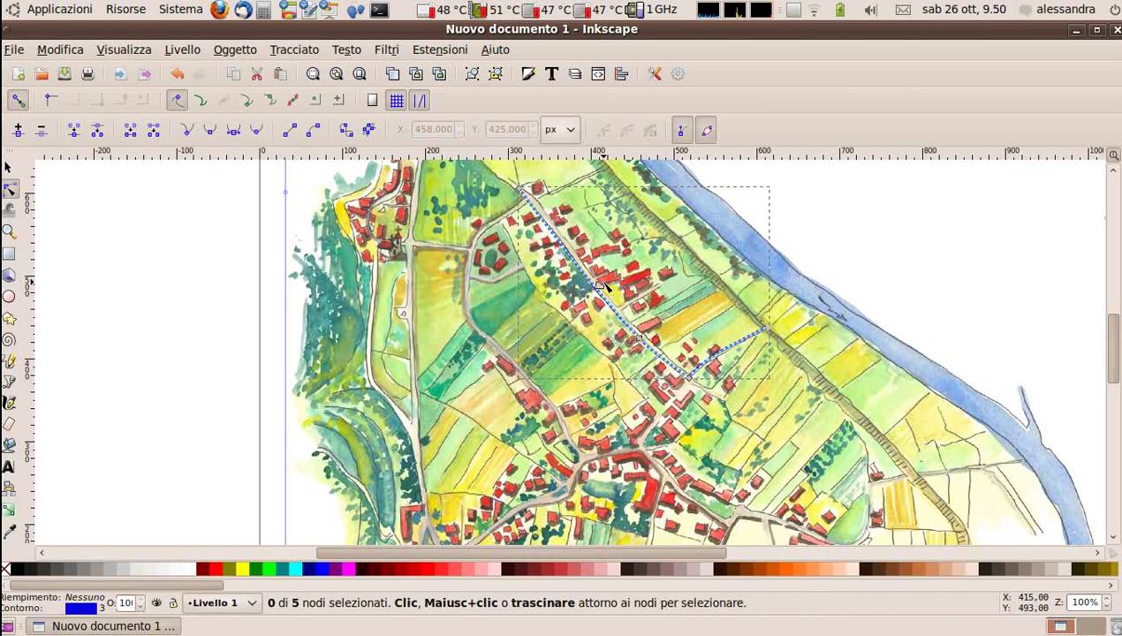